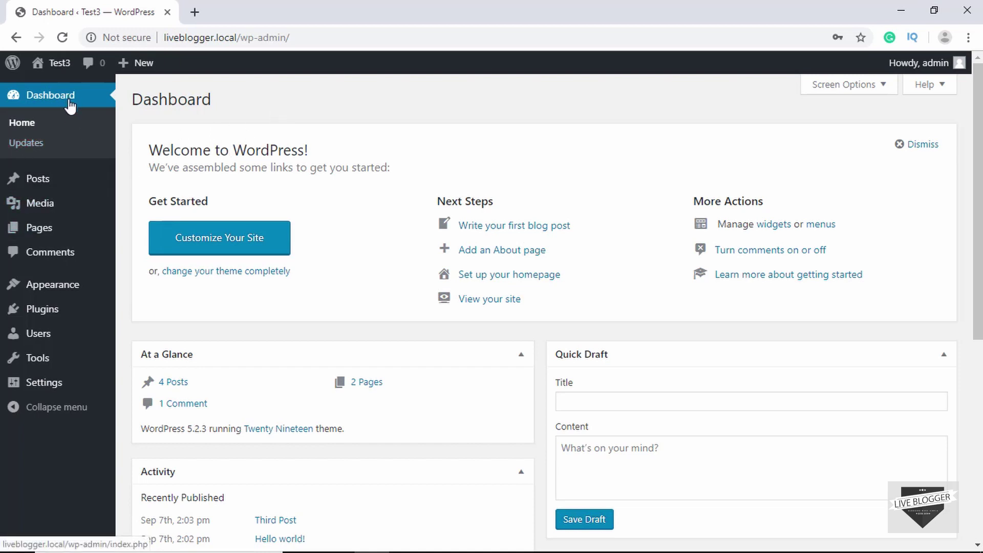
Add a new post titled 'The Title of The Article' and move into the body paragraph
mouse_move(62, 187)
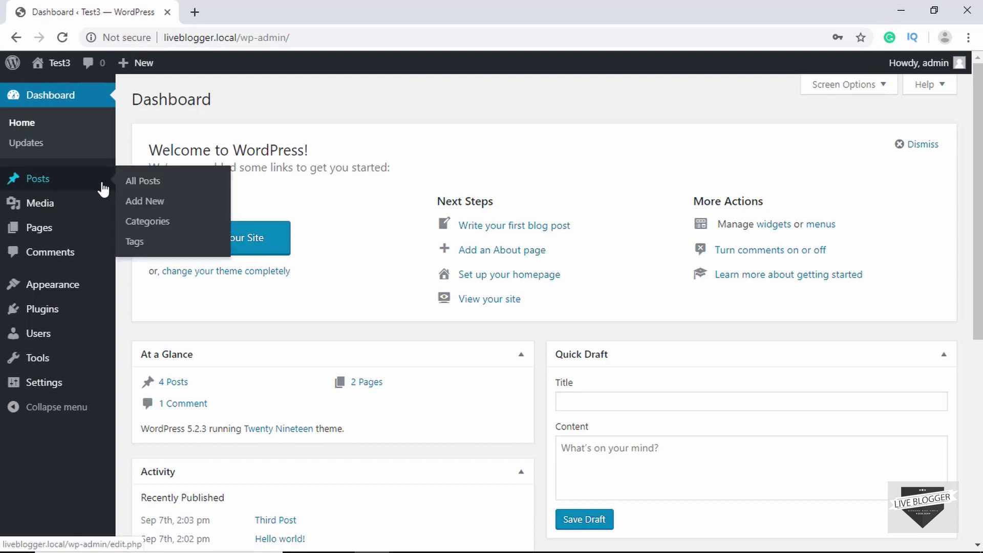
click(139, 202)
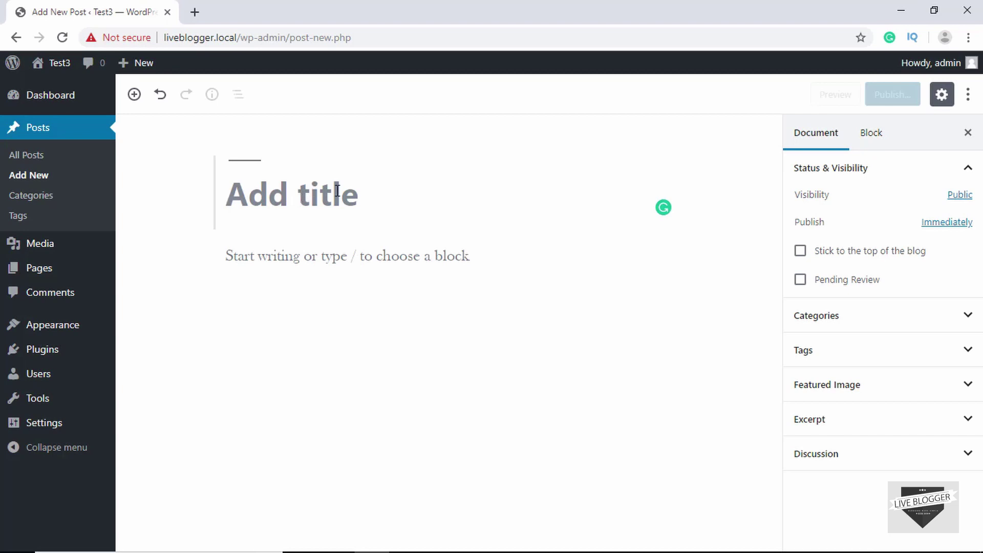
text(T)
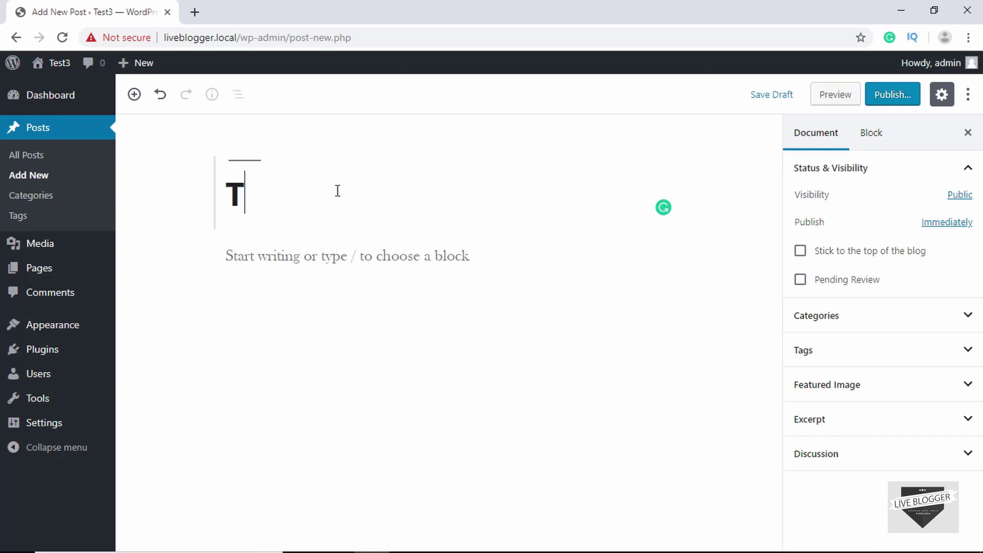
text(he Title )
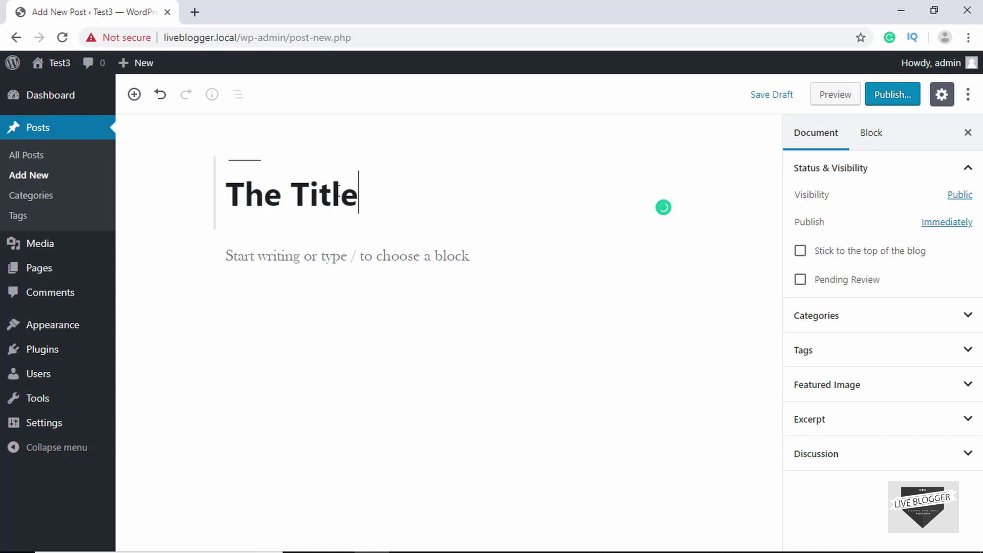
text(of The Article)
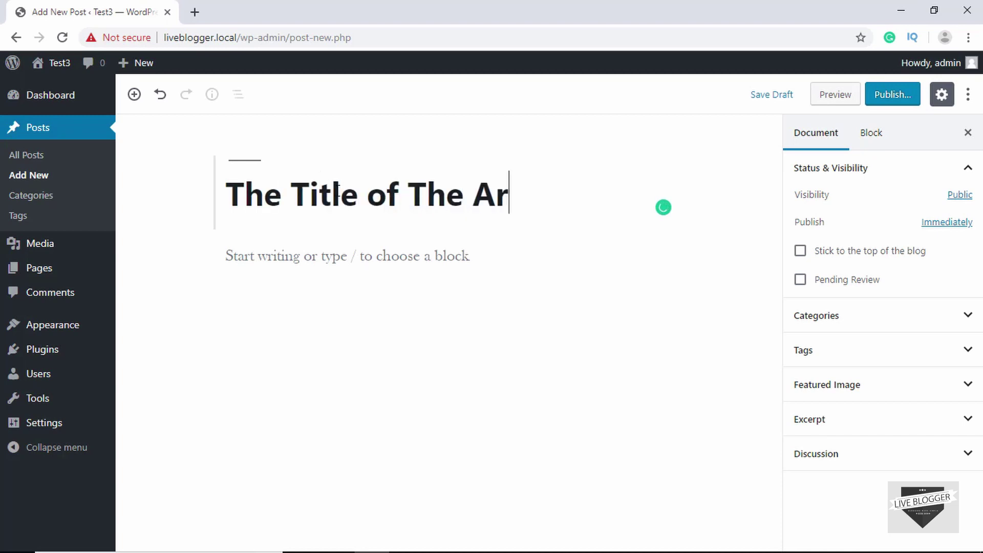
key(Return)
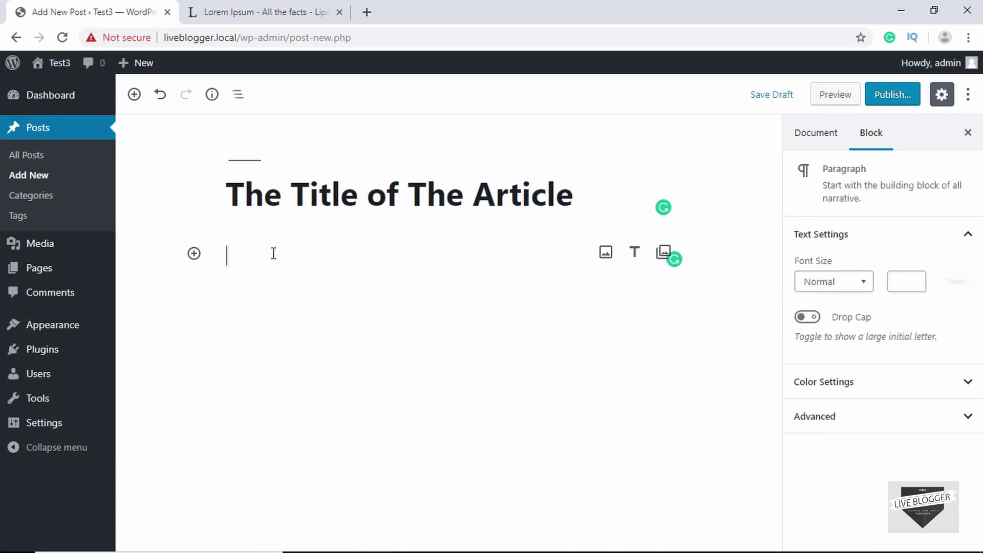
Generate five Lorem Ipsum paragraphs on lipsum.com and select part of the second paragraph
click(213, 11)
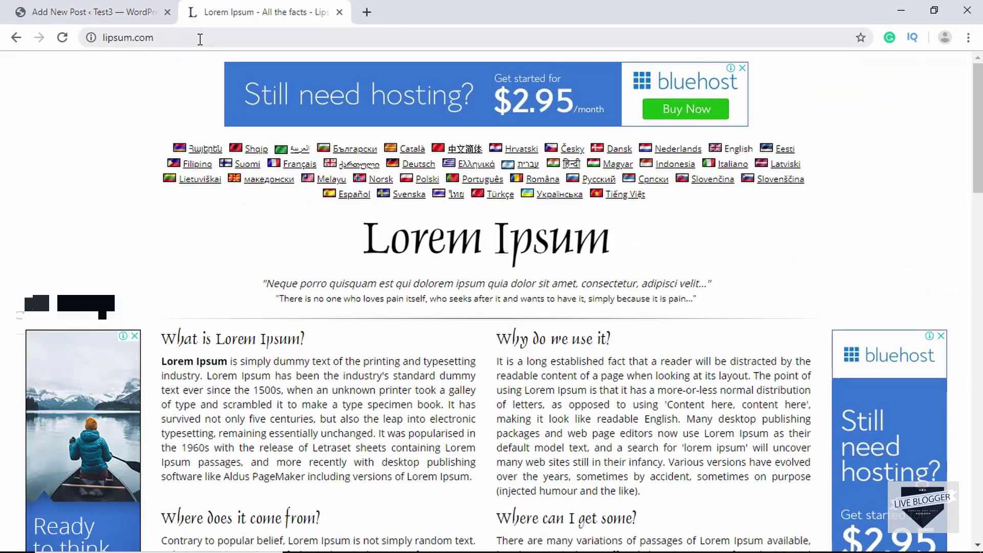
scroll(429, 194, down, 10)
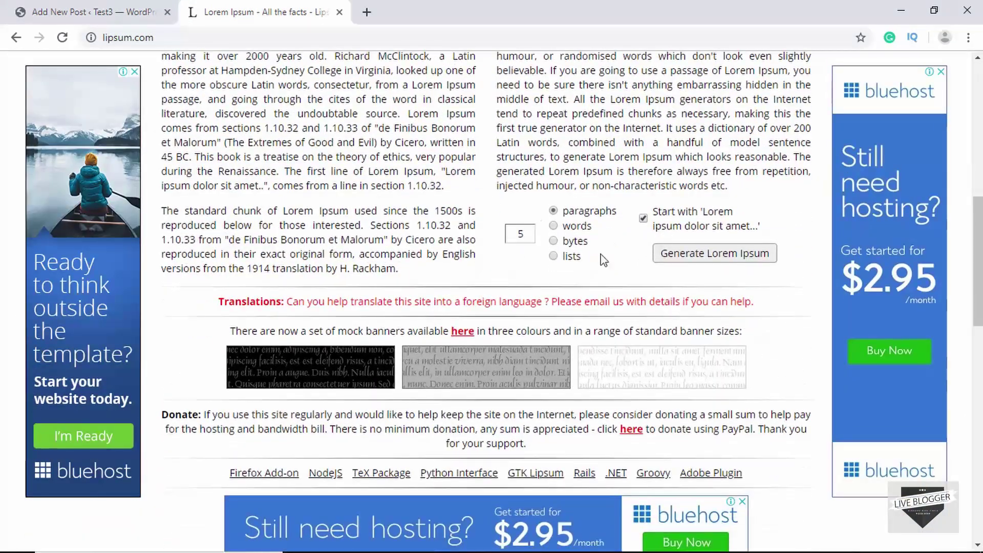
click(696, 257)
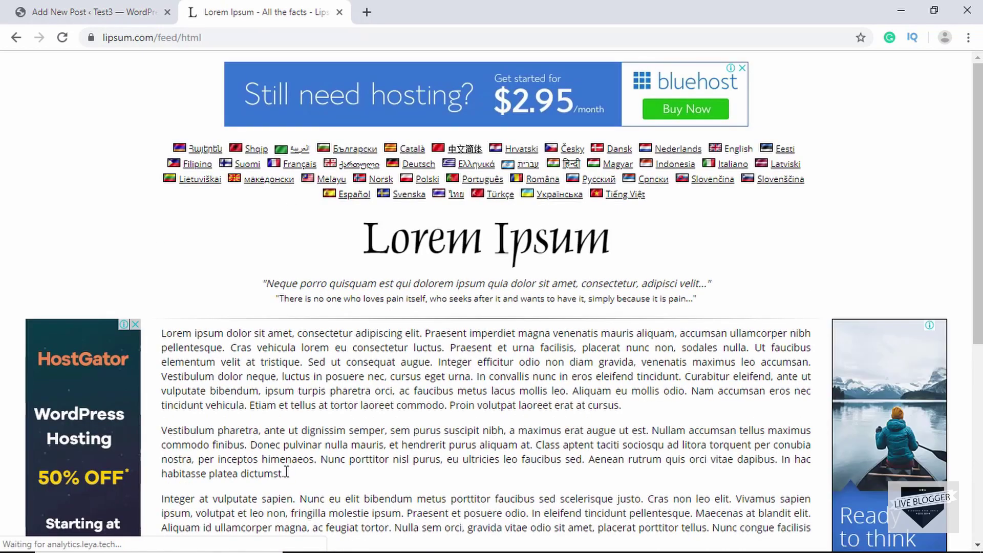
drag(286, 474, 158, 434)
key(ctrl+c)
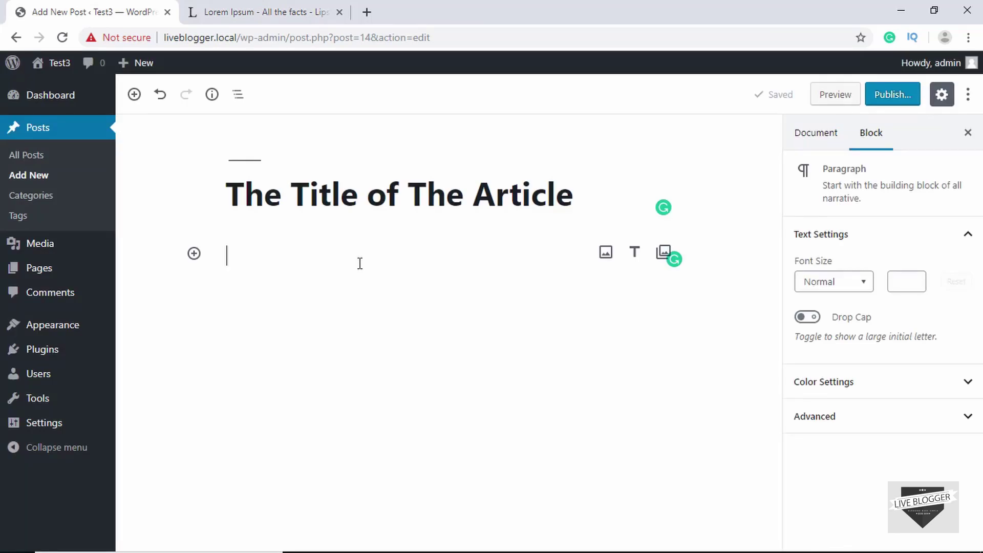
Paste the Lorem Ipsum text into the post and delete its trailing sentences
key(ctrl+v)
drag(387, 423, 303, 339)
key(BackSpace)
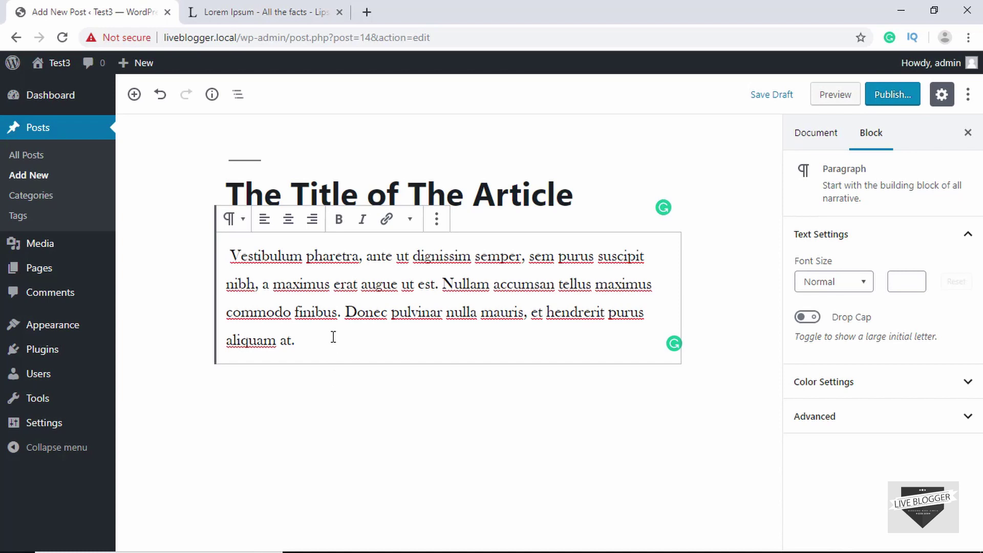
Add an 'Introduction' heading block below the paragraph
key(Return)
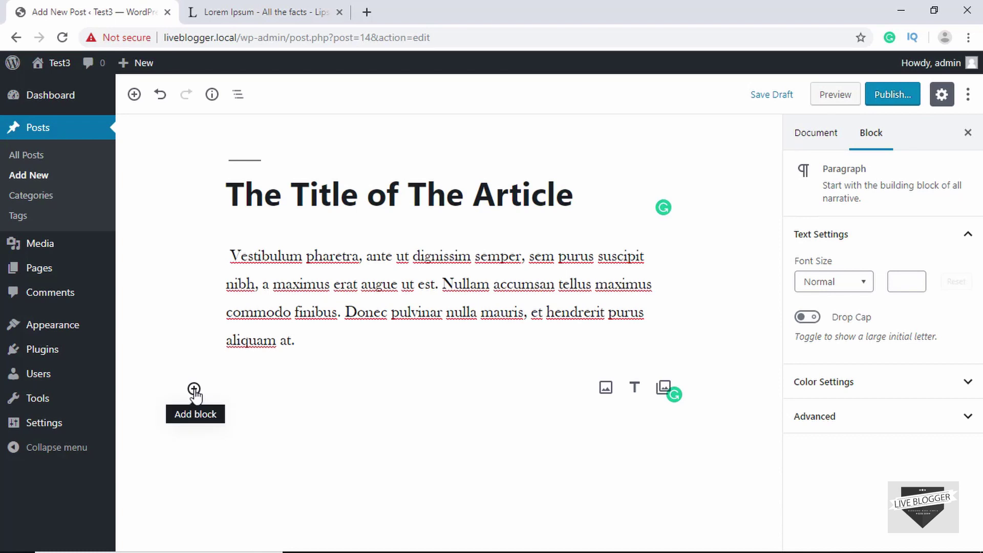
click(194, 390)
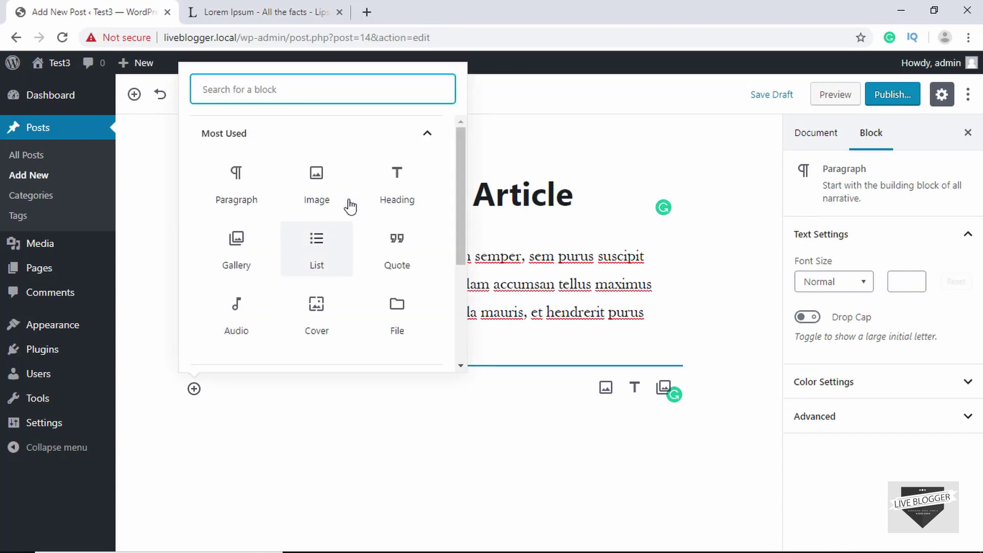
click(397, 190)
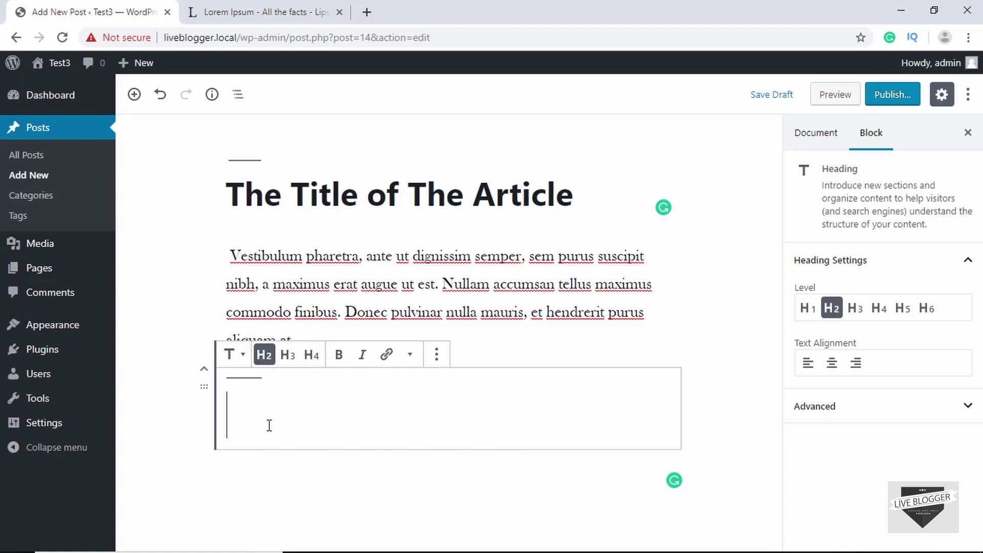
text(Intr)
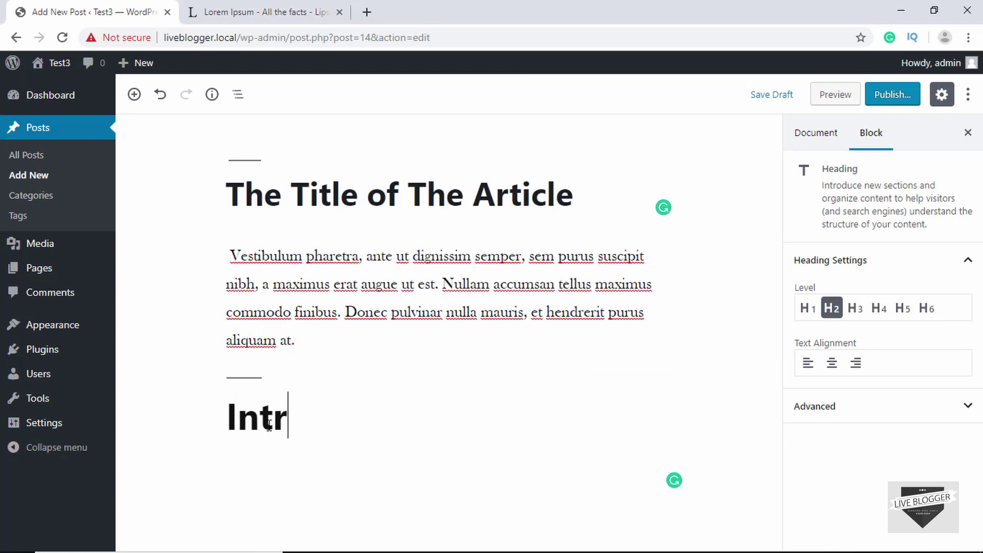
text(oduction)
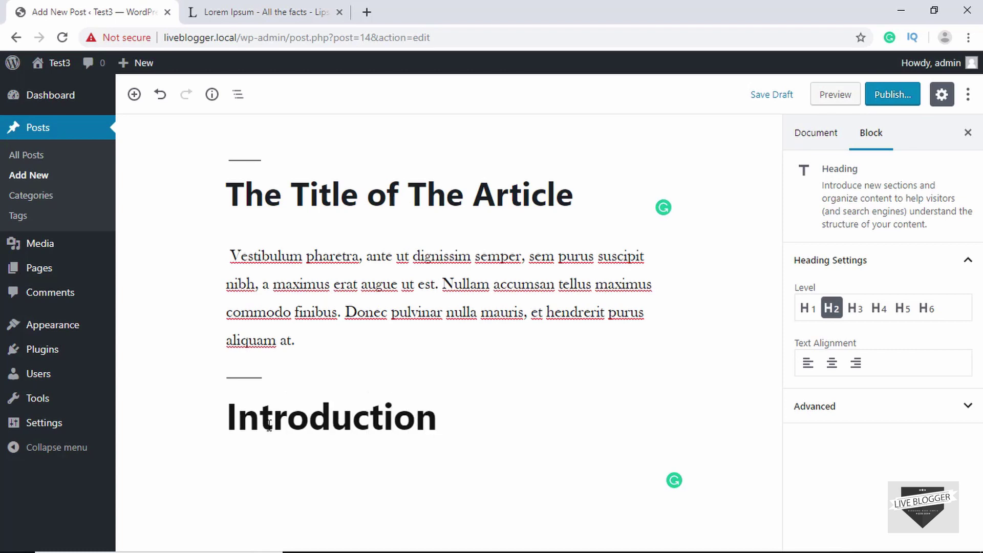
key(Return)
key(ctrl+z)
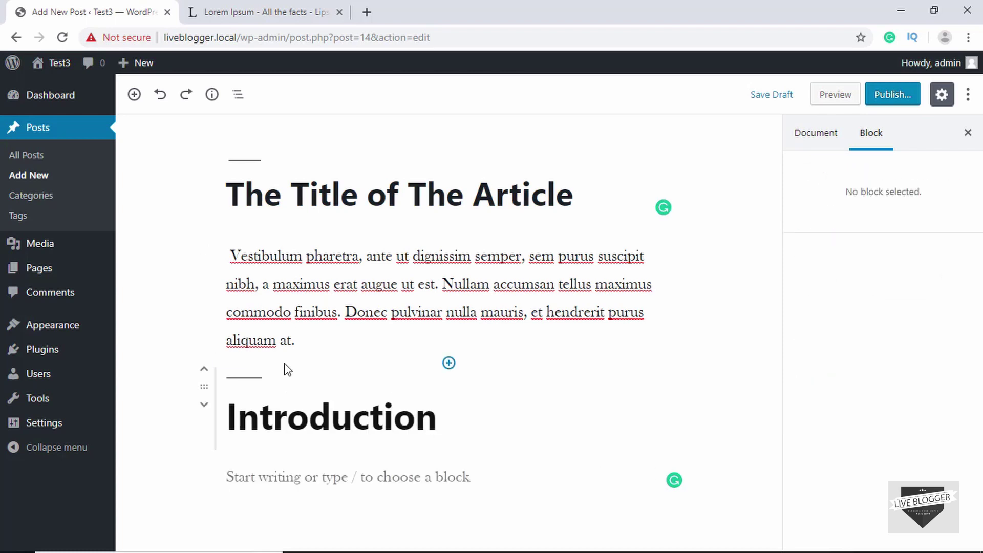
Copy the placeholder paragraph and paste it under the Introduction heading
triple_click(258, 284)
key(ctrl+c)
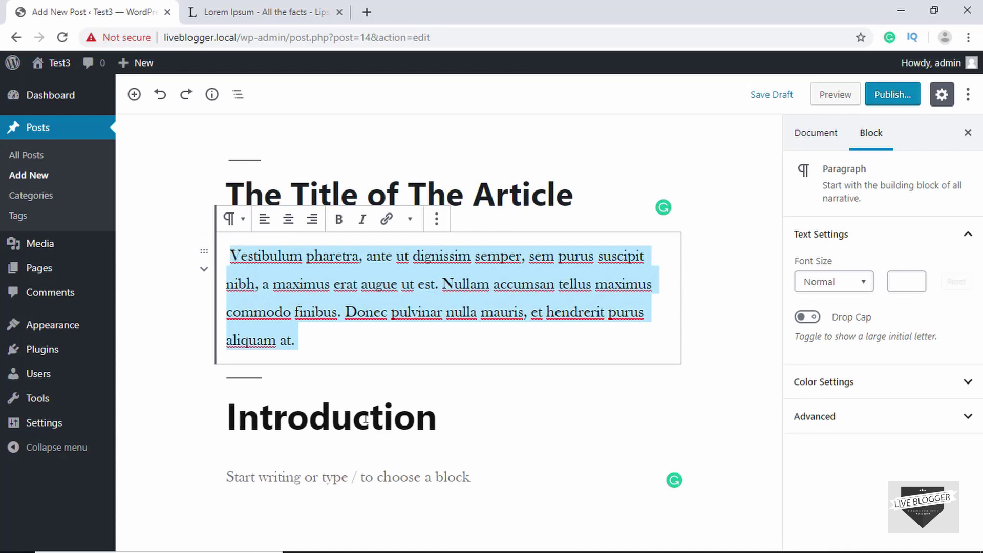
click(340, 474)
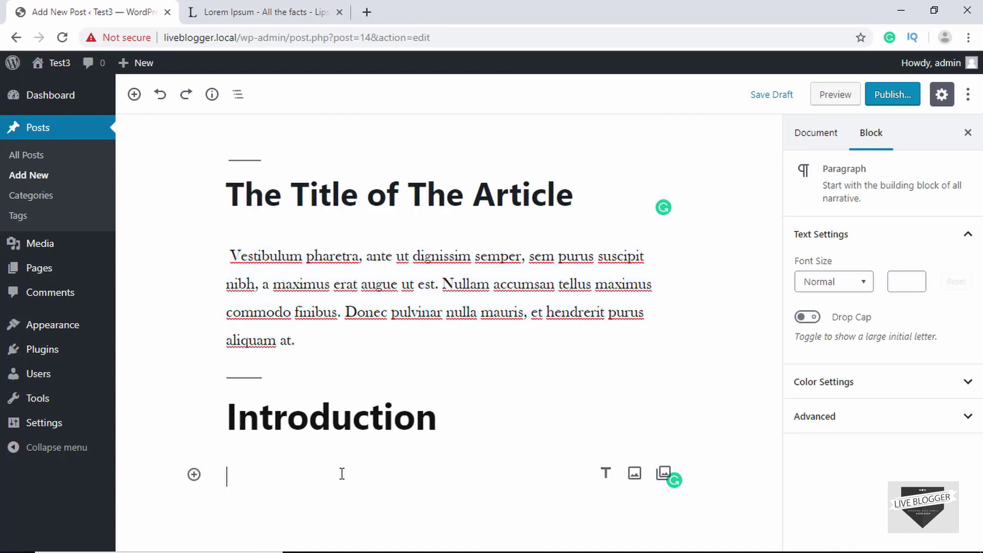
key(ctrl+v)
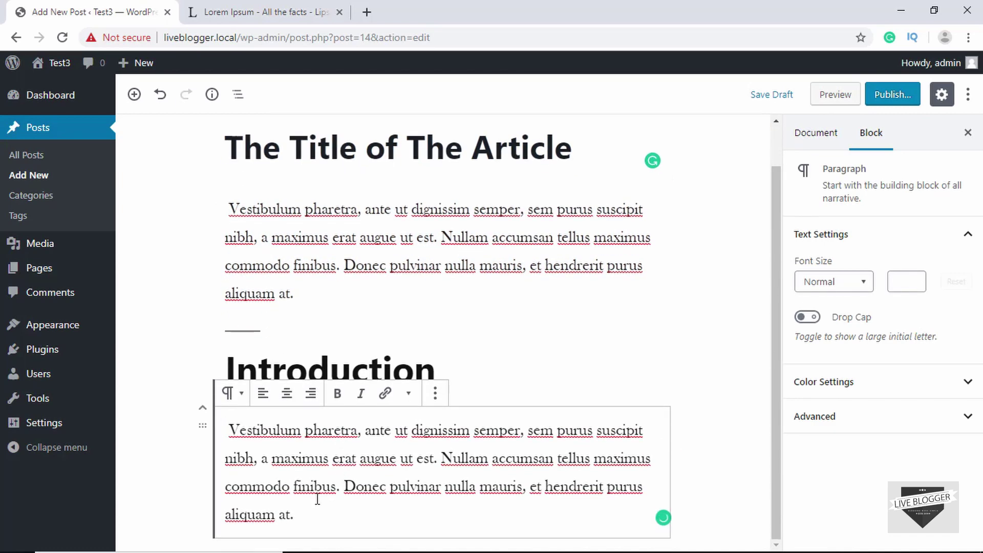
click(311, 519)
key(Return)
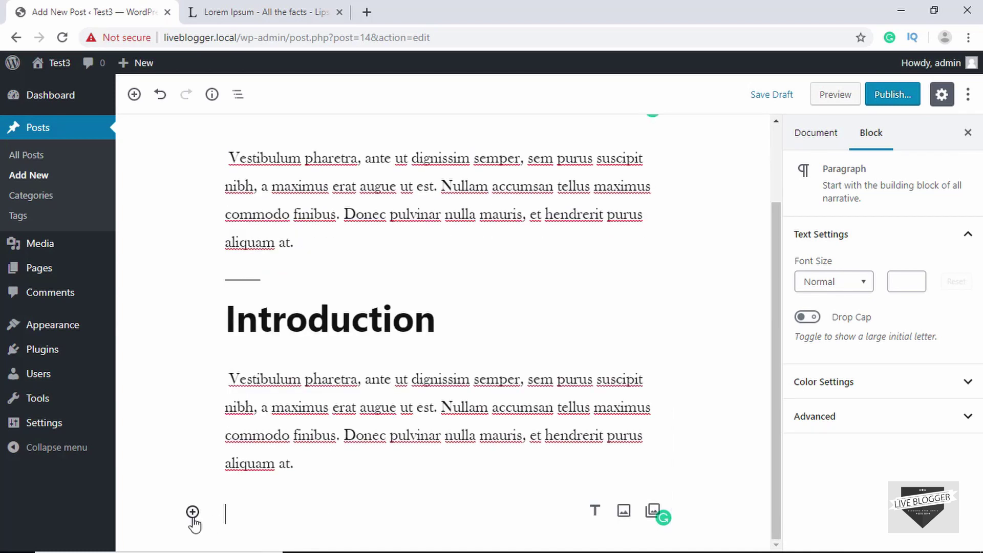
Add a 'Features' heading block
click(193, 511)
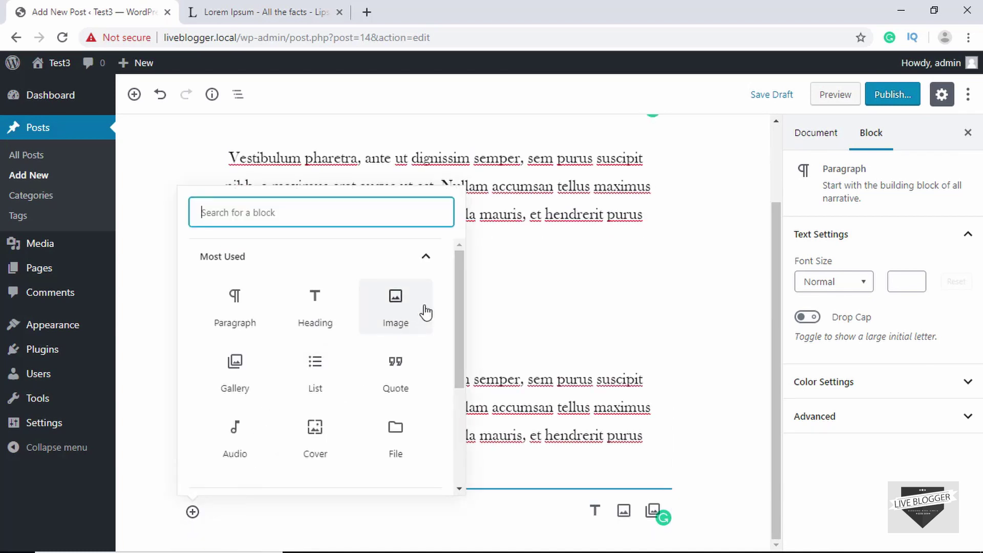
click(316, 308)
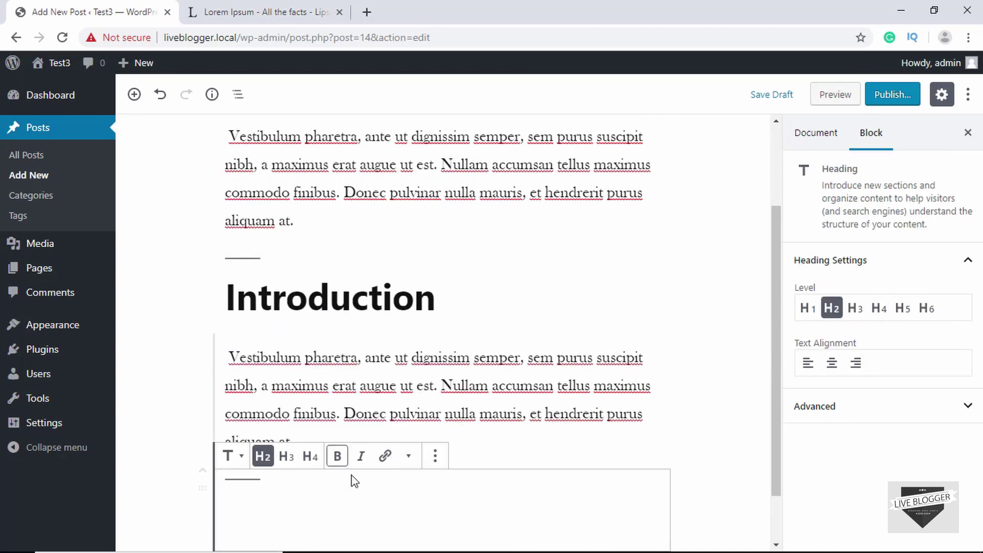
text(Features)
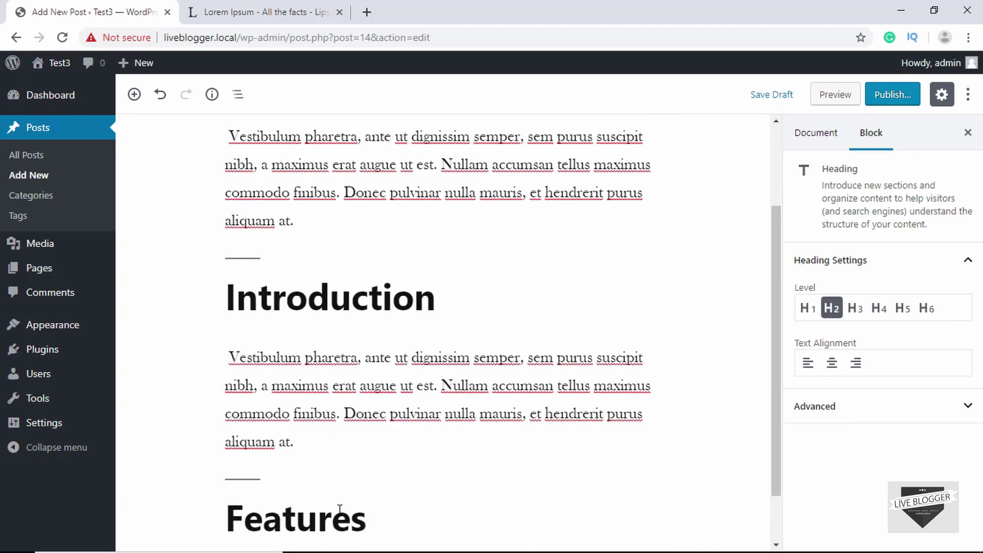
key(Return)
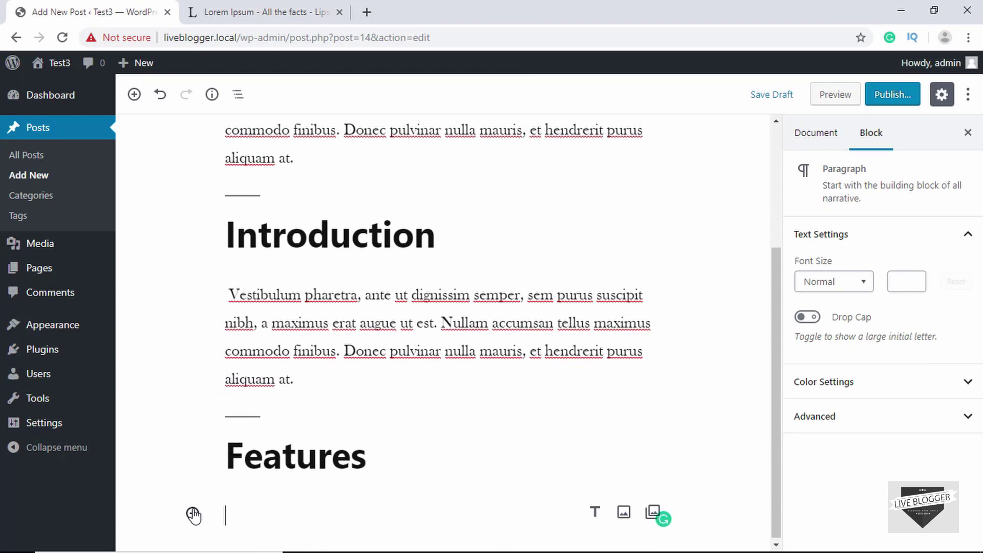
Add an H3 heading 'Feature #1' with the Lorem Ipsum paragraph beneath it
click(193, 515)
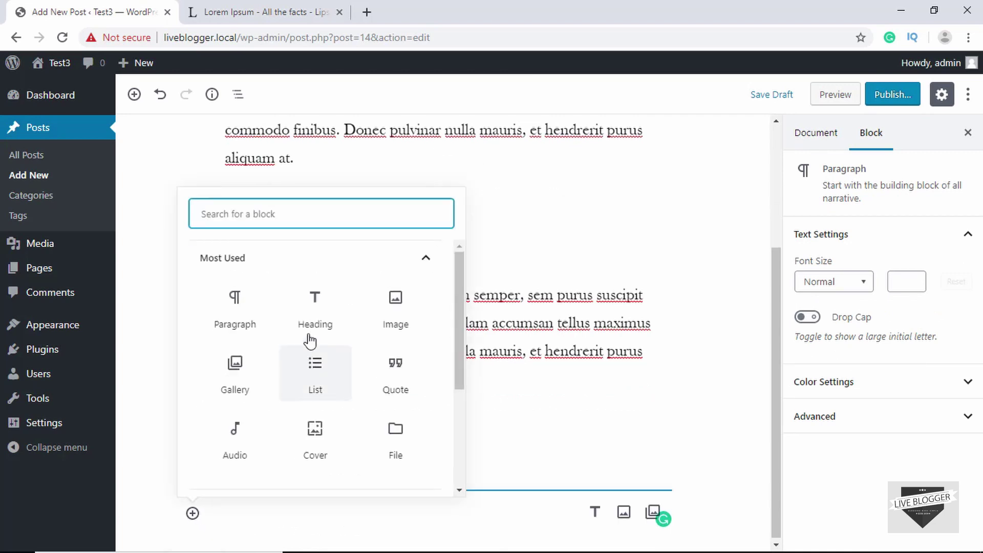
click(314, 318)
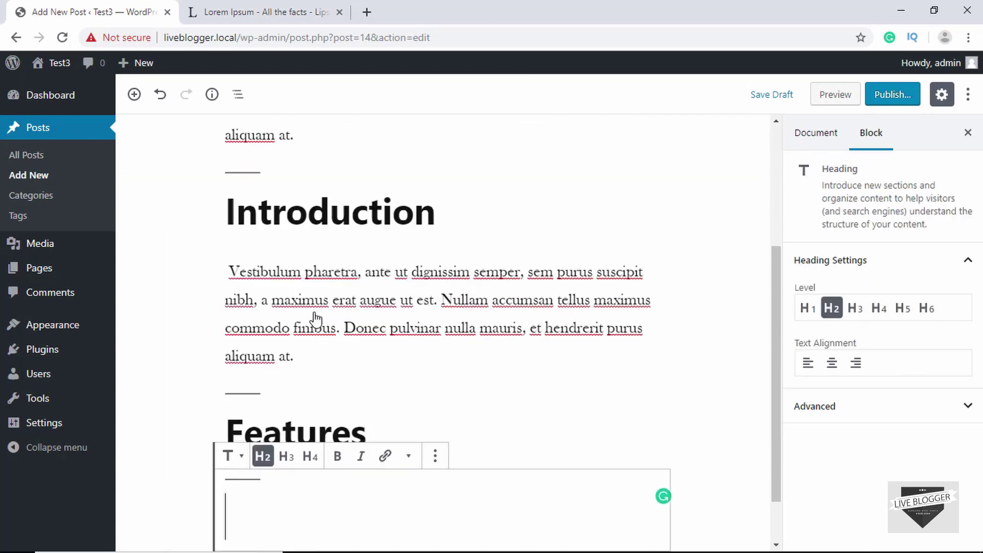
click(287, 456)
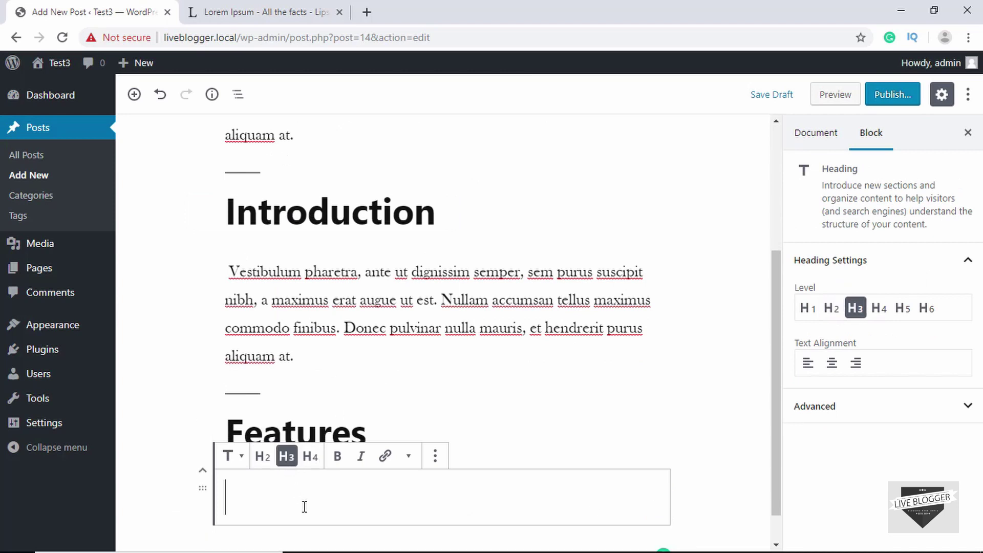
text(Feature)
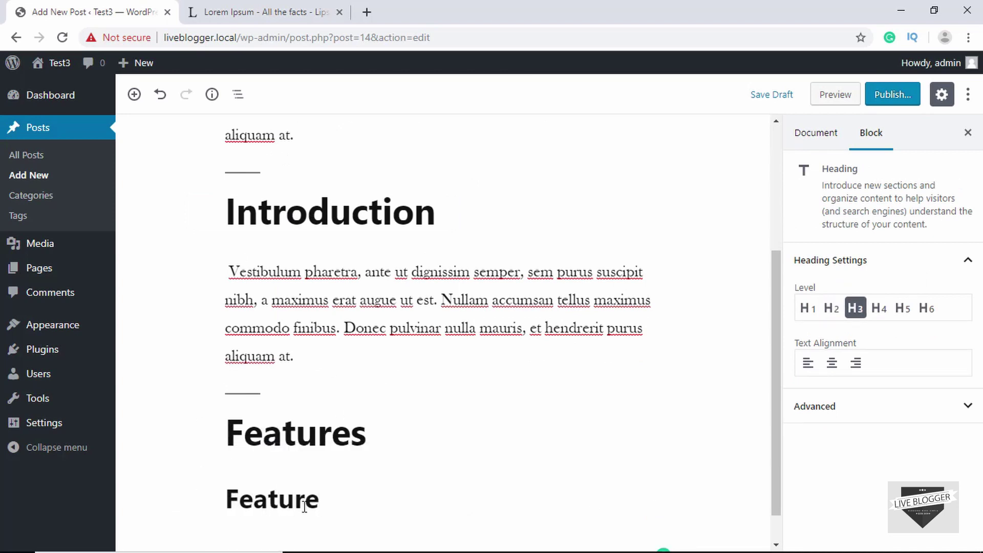
text(#1)
key(Return)
key(BackSpace)
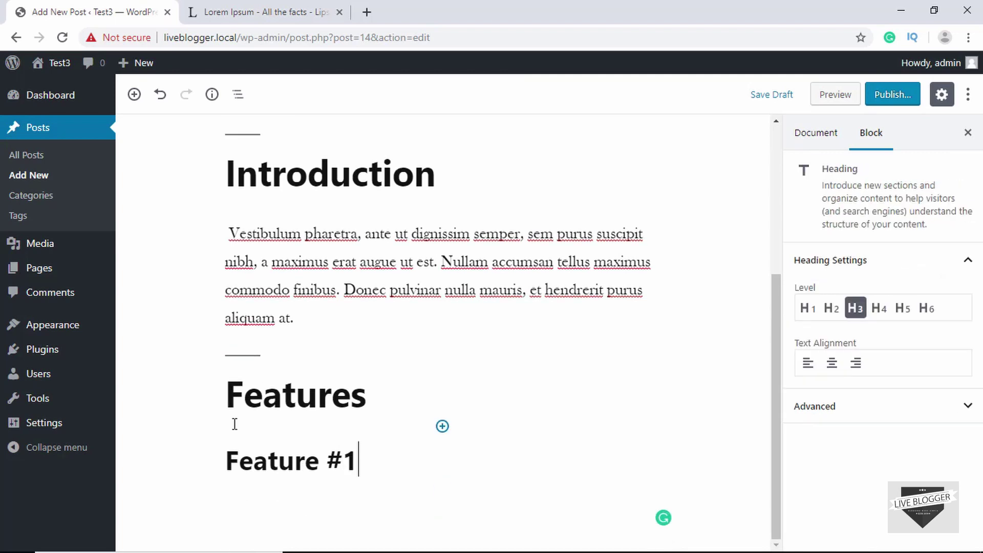
key(Return)
key(ctrl+v)
scroll(220, 440, down, 2)
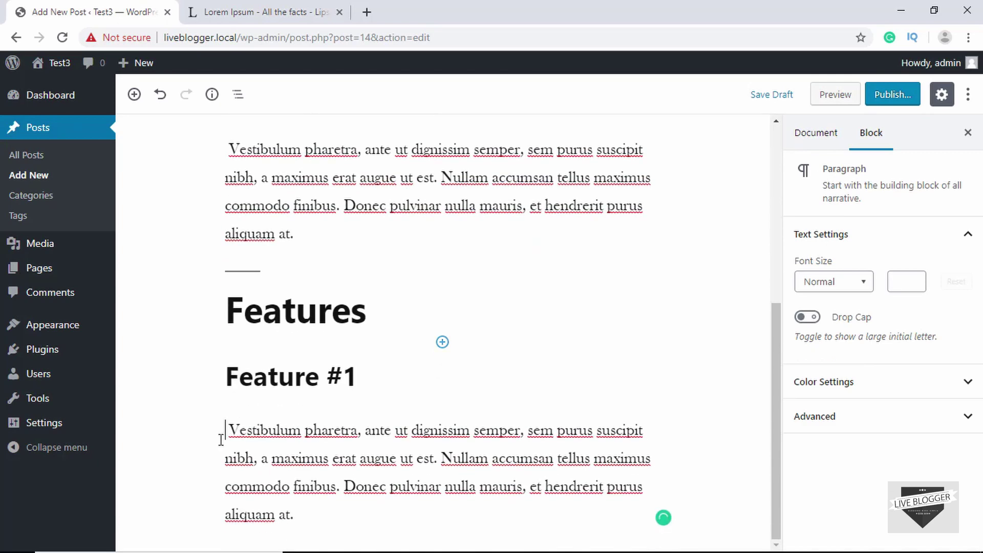
Add an H3 heading 'Feature #2' followed by the Lorem Ipsum paragraph
click(384, 536)
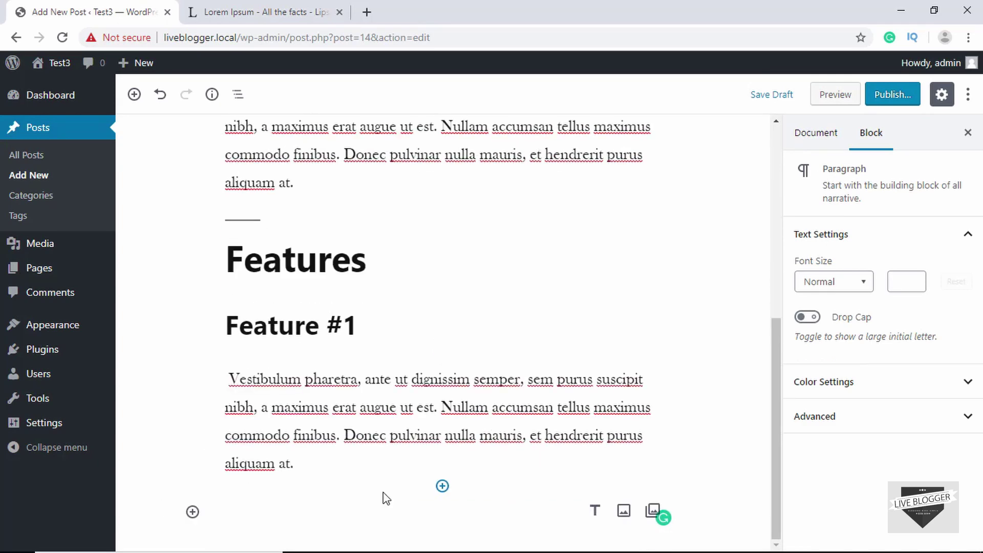
click(193, 512)
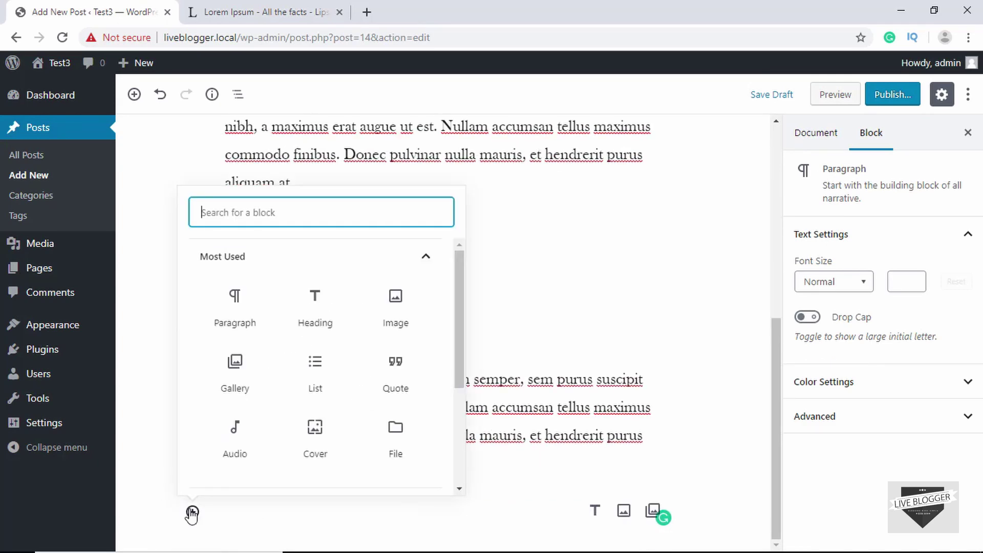
click(315, 307)
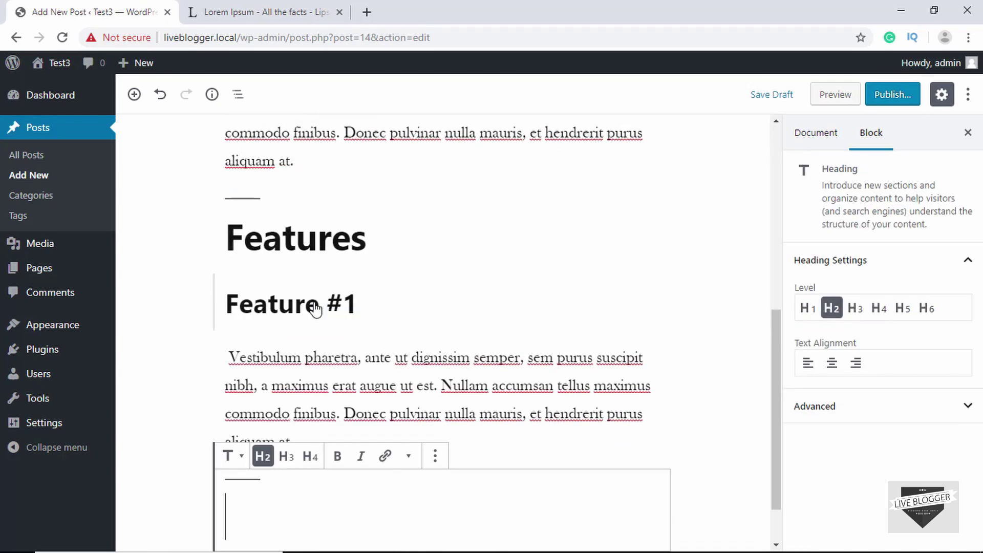
click(287, 458)
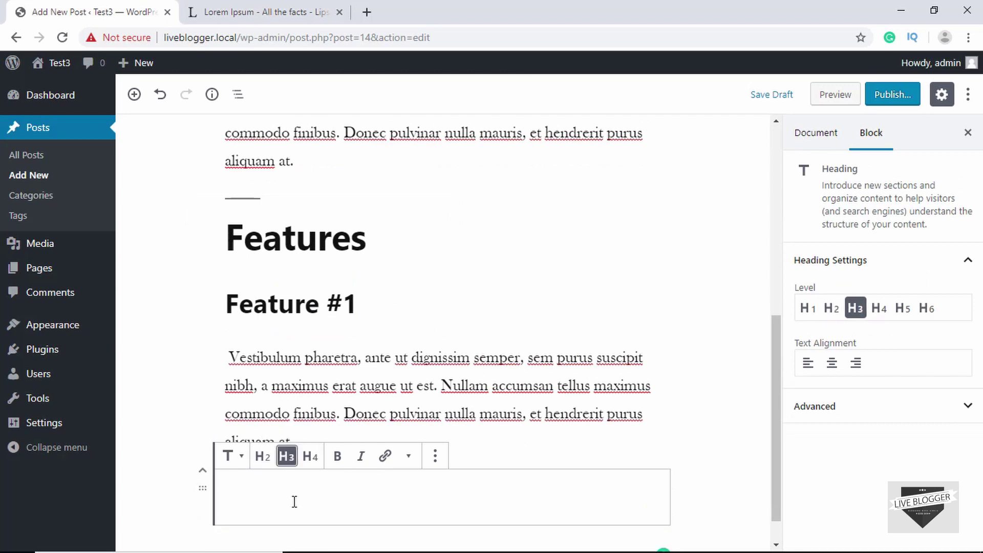
text(Feature )
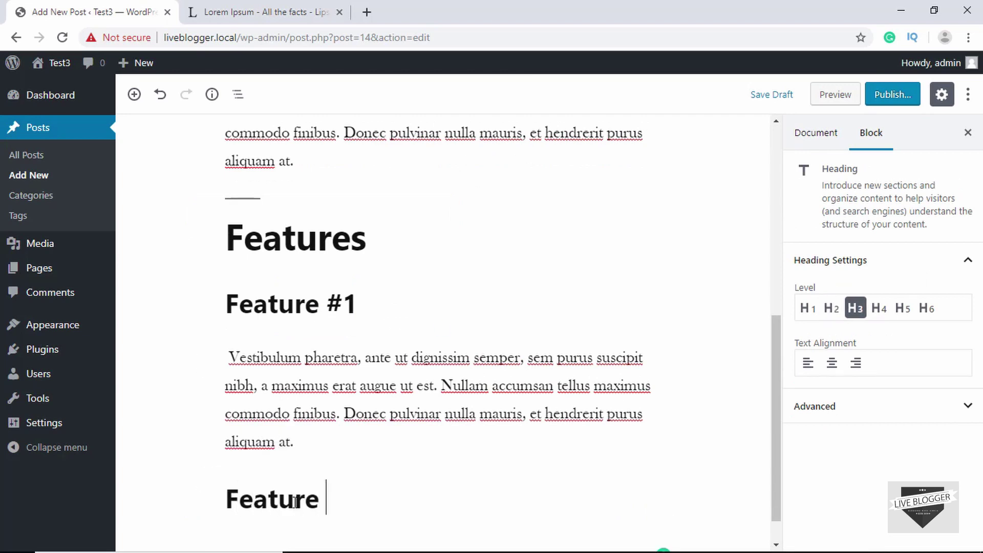
text(@)
key(BackSpace)
text(#2)
key(Return)
key(ctrl+v)
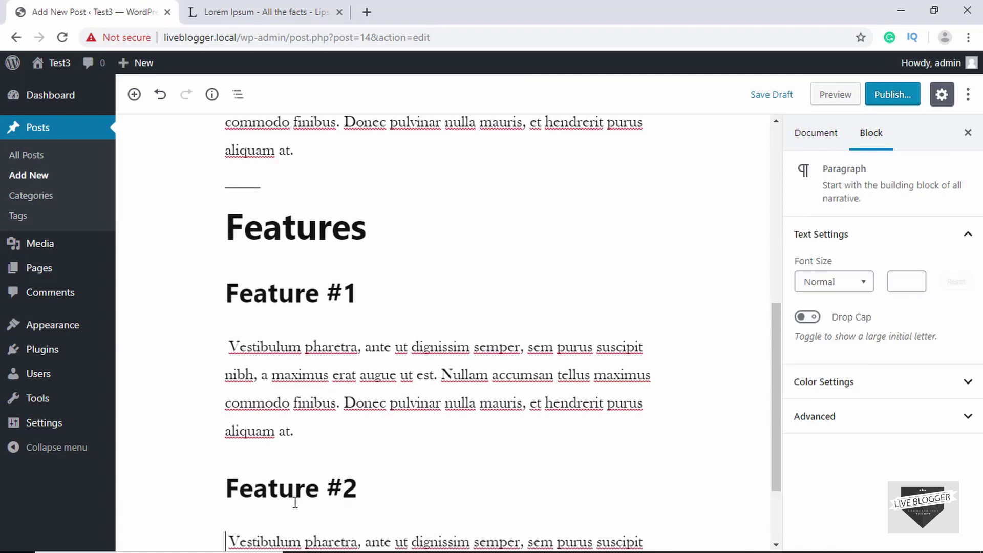
scroll(295, 502, down, 2)
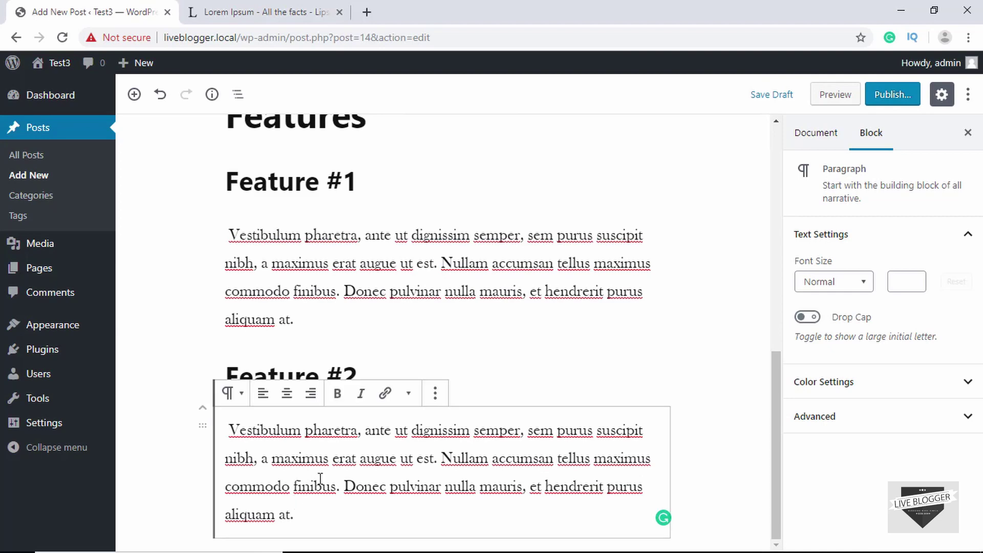
Add an H3 heading 'Feature #3' followed by the Lorem Ipsum paragraph
key(Return)
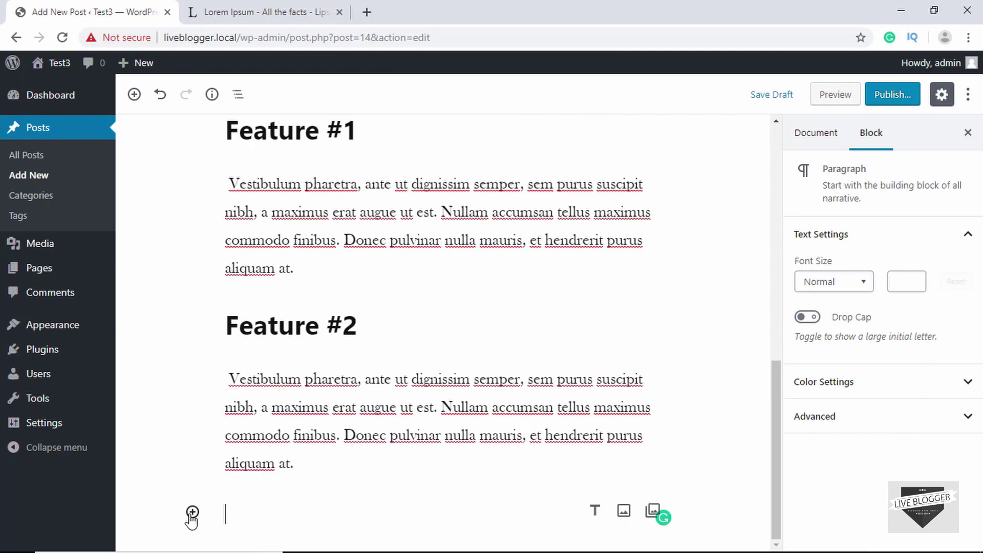
click(192, 512)
click(325, 321)
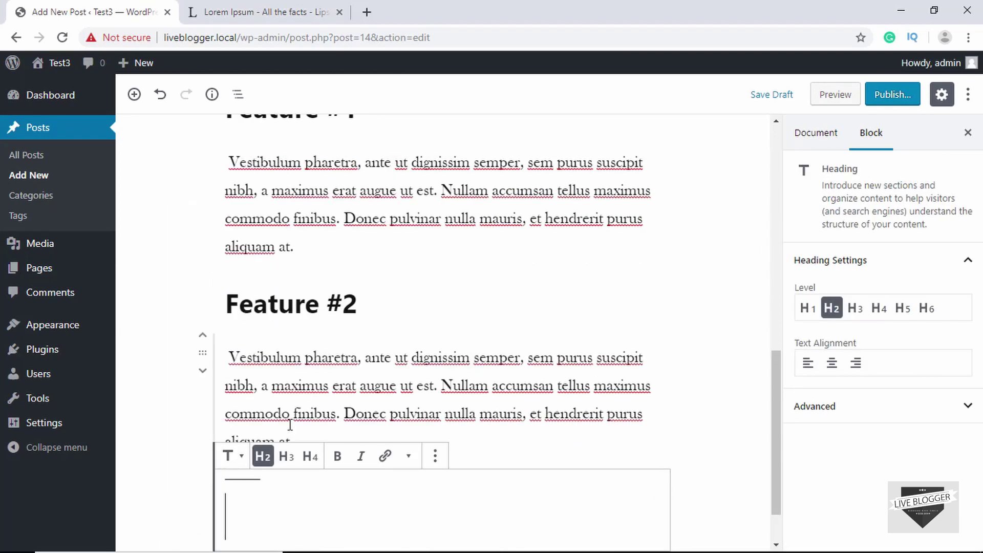
click(287, 457)
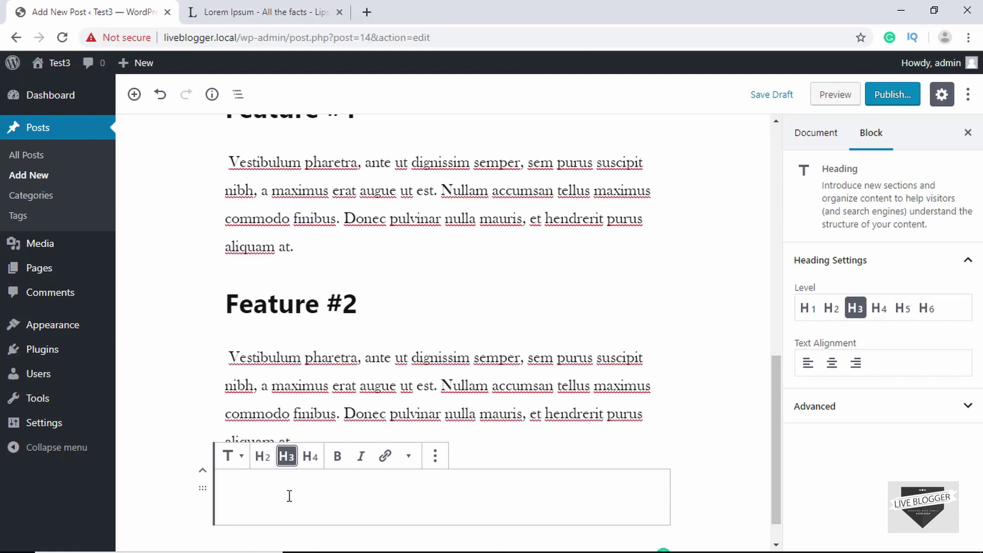
text(Feature #)
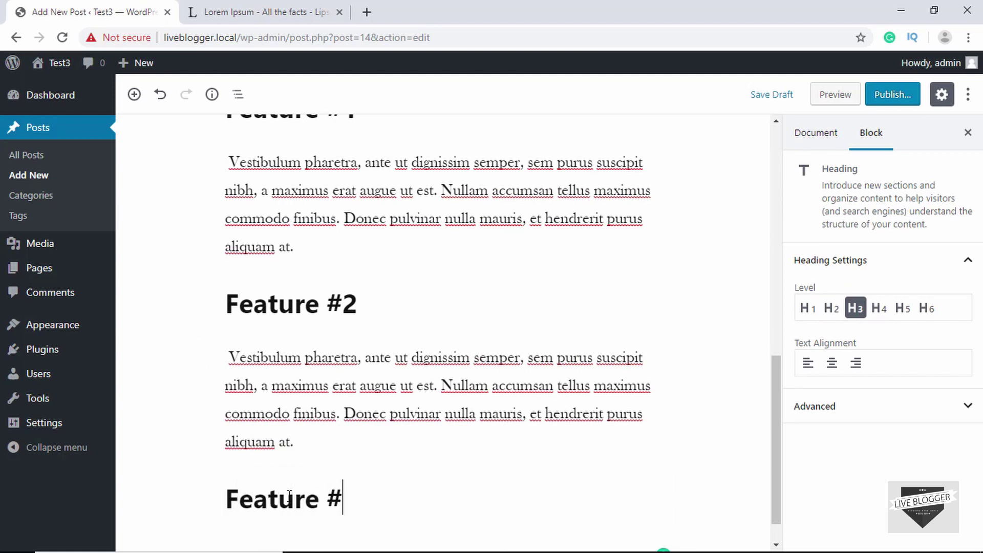
text(3)
key(Return)
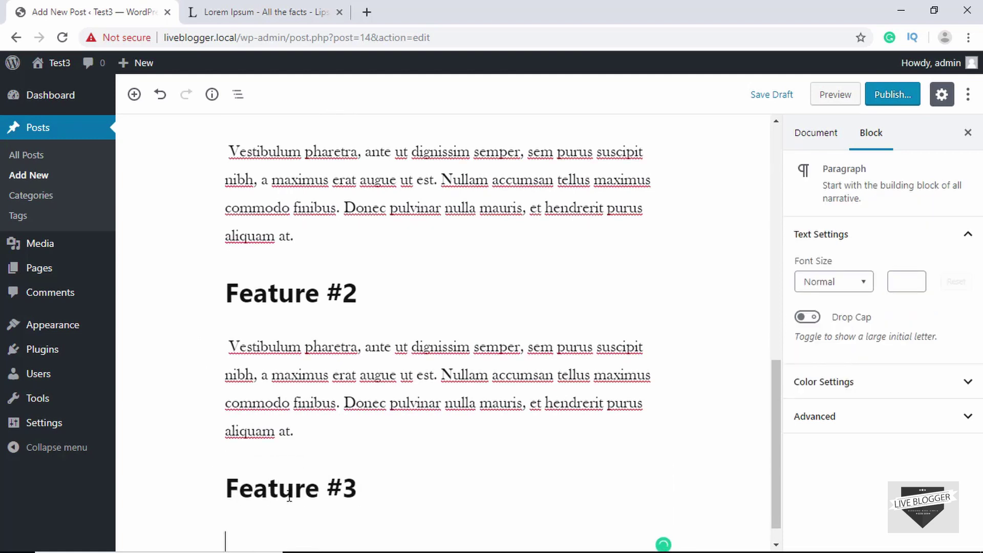
drag(309, 404, 231, 329)
key(ctrl+c)
click(317, 516)
key(ctrl+v)
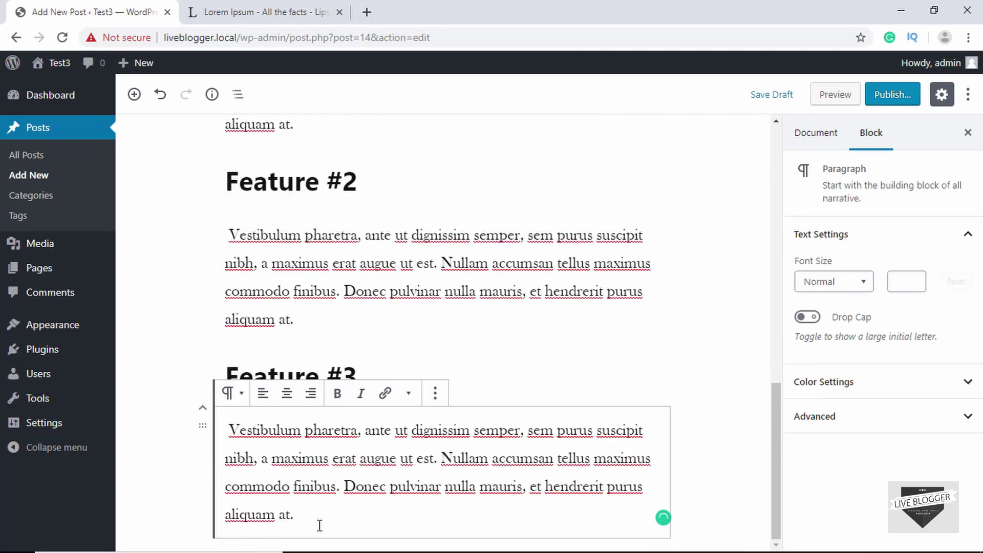
key(Return)
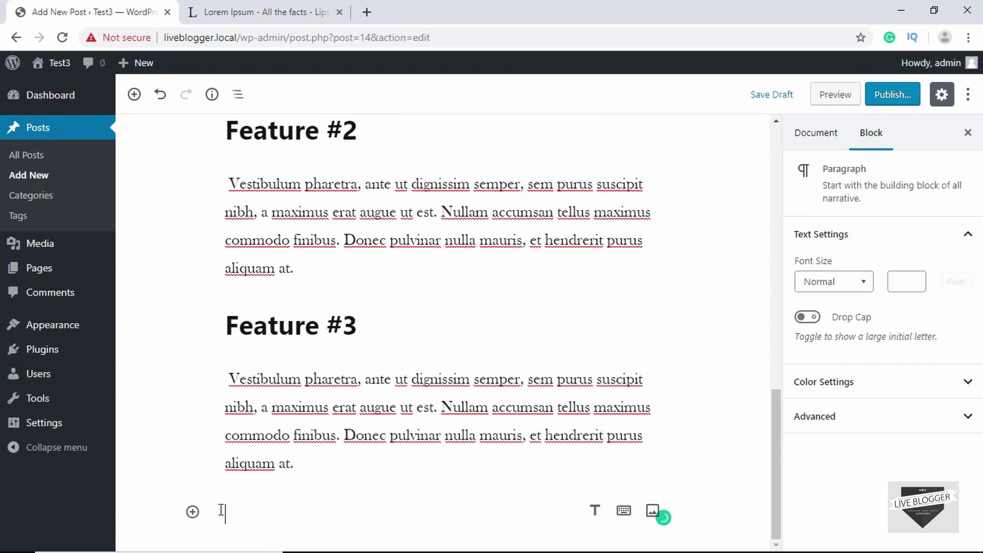
click(193, 513)
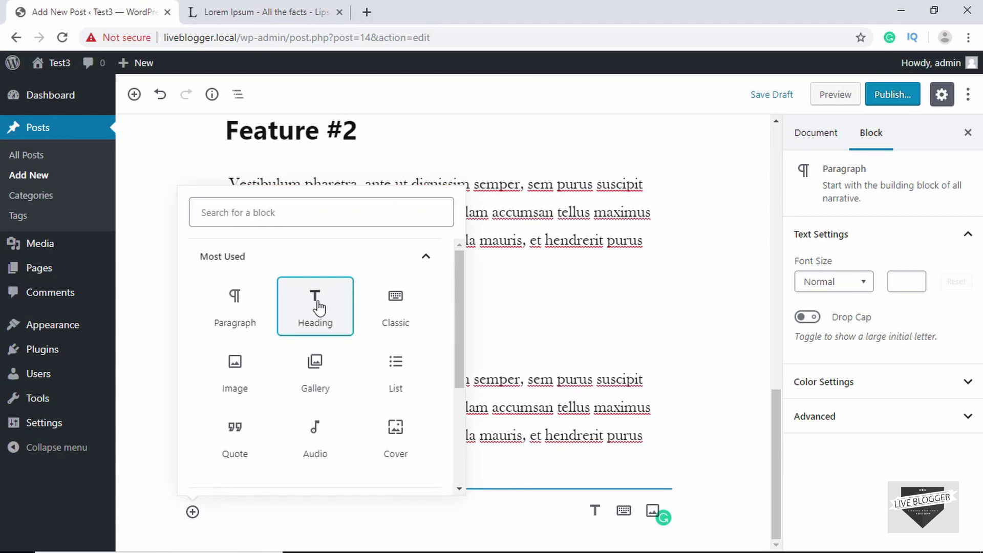
click(316, 303)
text(Con)
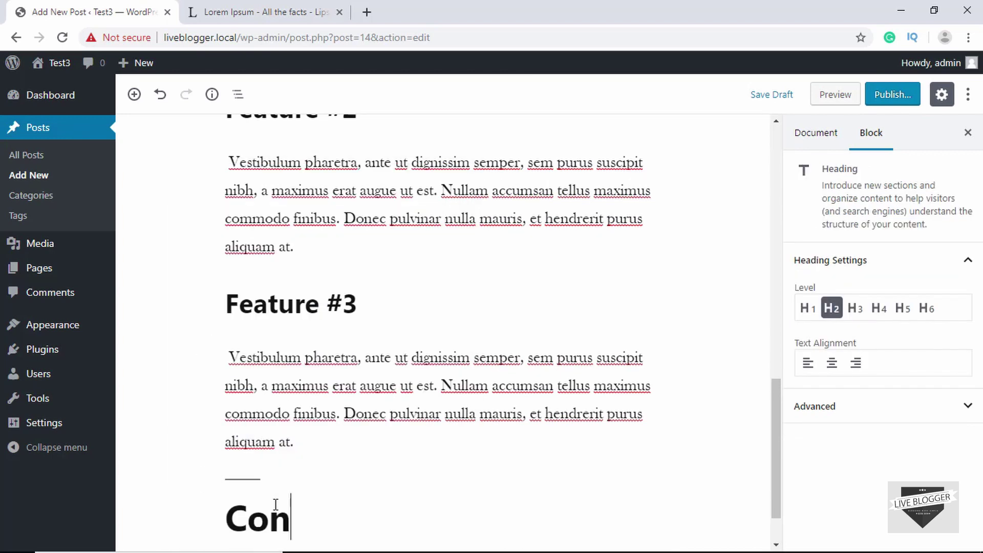
text(clusion)
key(Return)
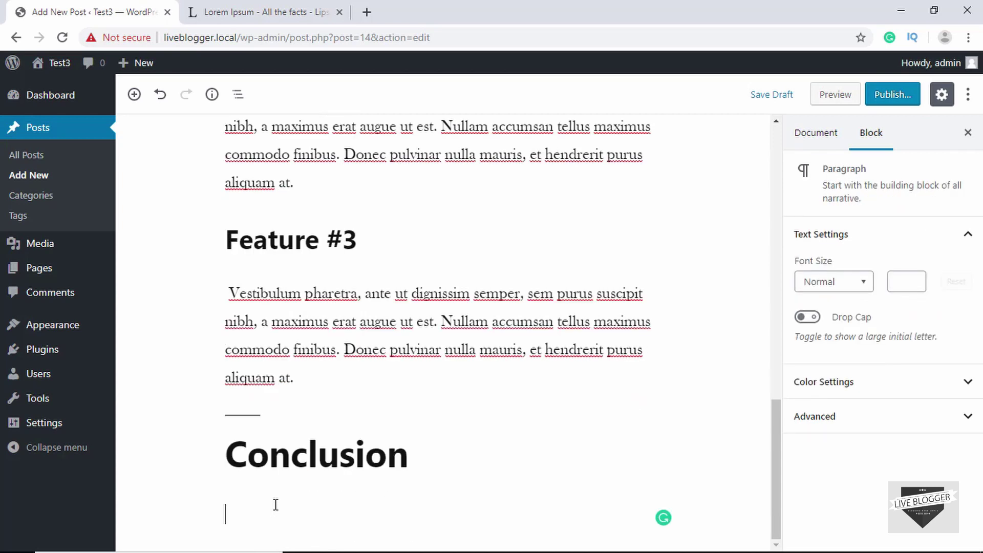
key(ctrl+v)
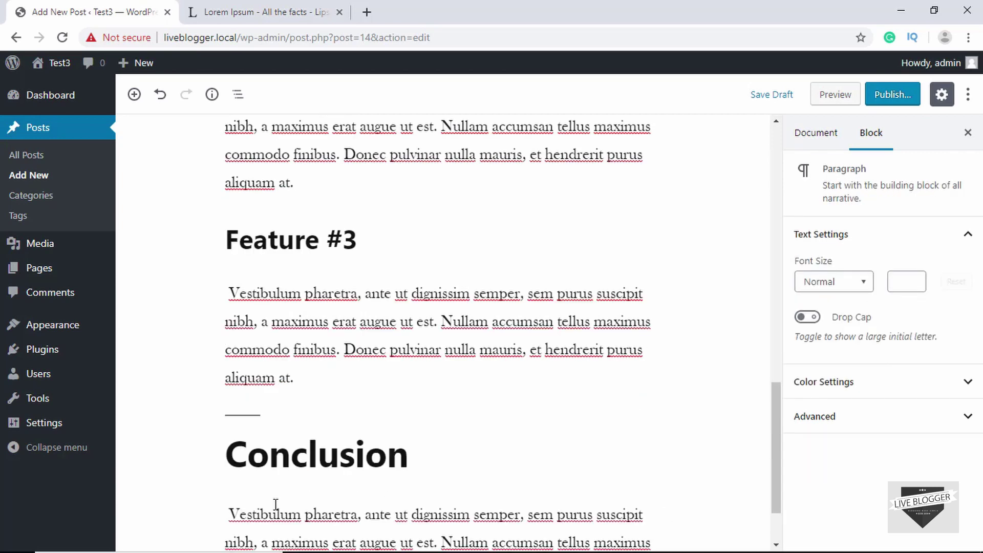
scroll(276, 504, down, 2)
scroll(276, 504, up, 15)
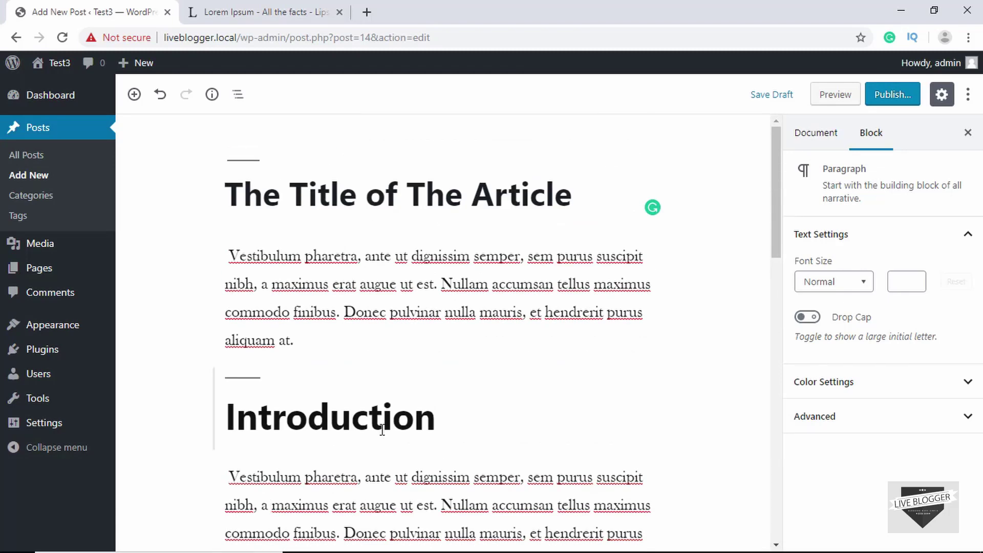
scroll(358, 317, down, 10)
click(408, 326)
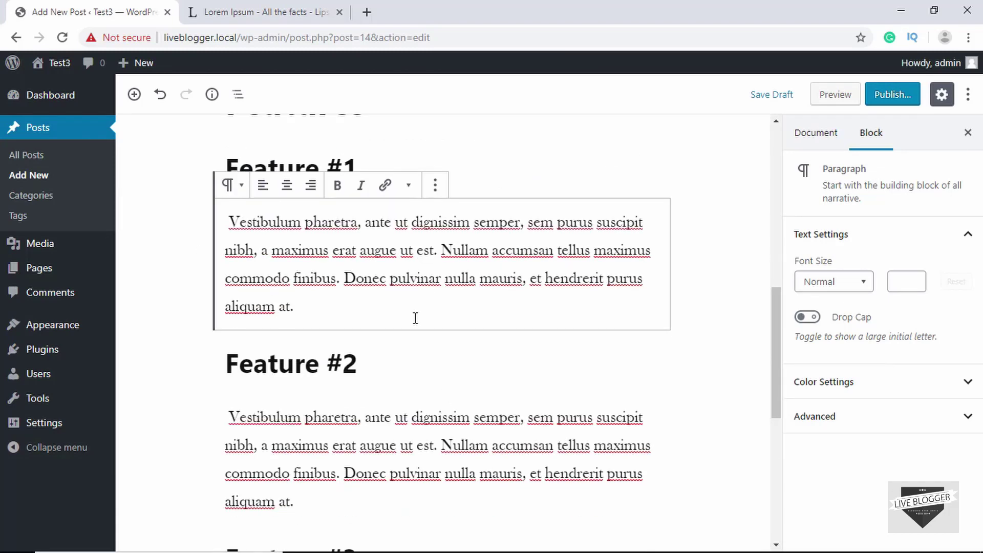
click(368, 366)
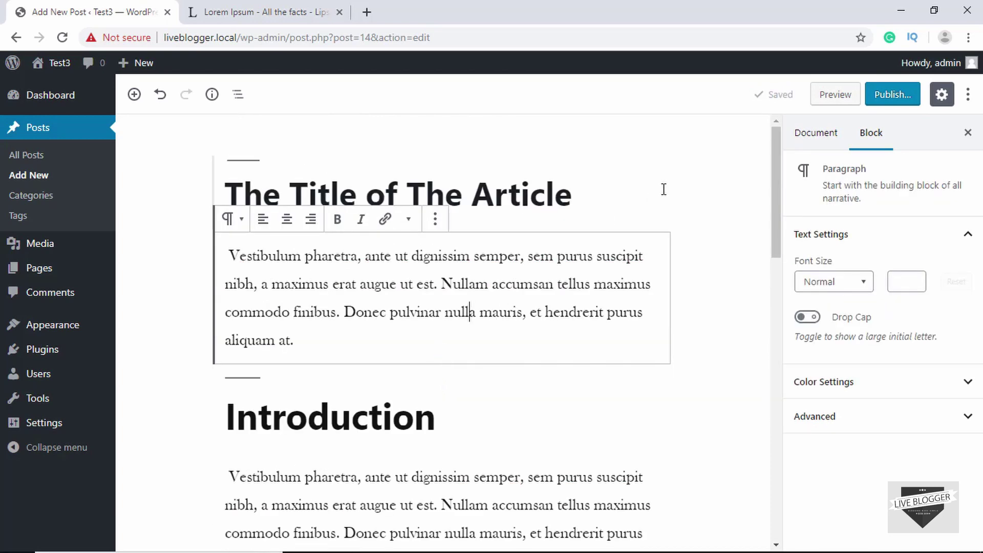
Preview the post, scroll down through every section to Conclusion, then return to the editor
click(826, 99)
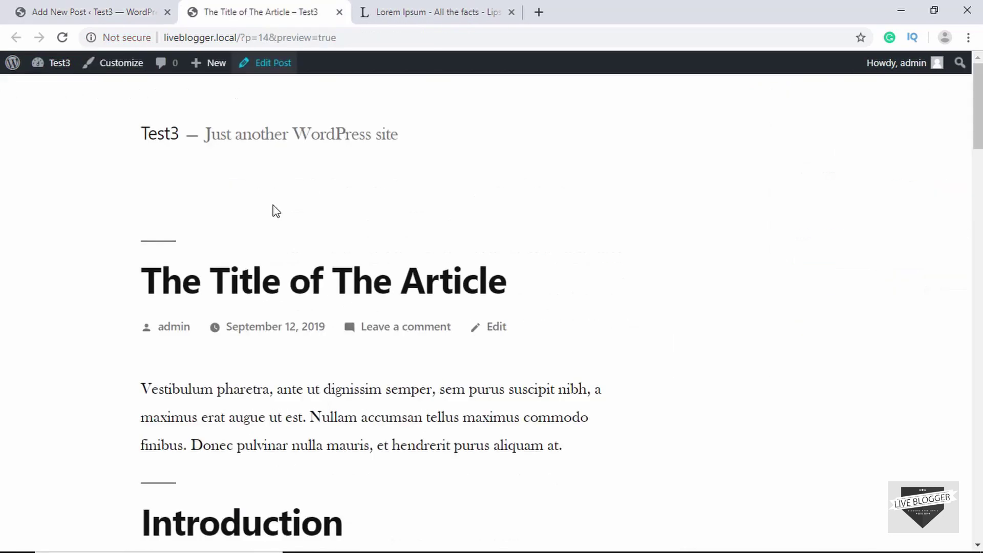
scroll(14, 259, down, 2)
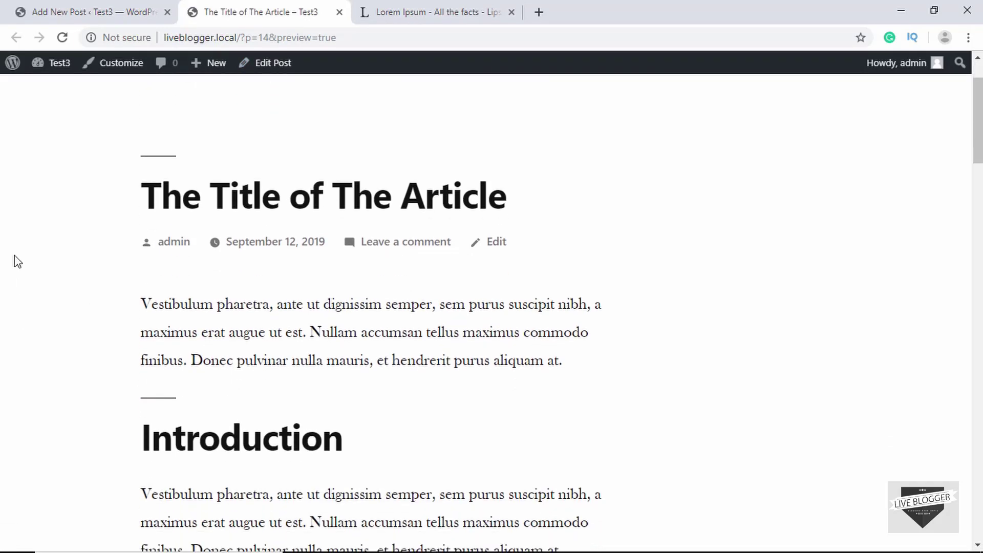
scroll(5, 317, down, 3)
scroll(205, 272, down, 4)
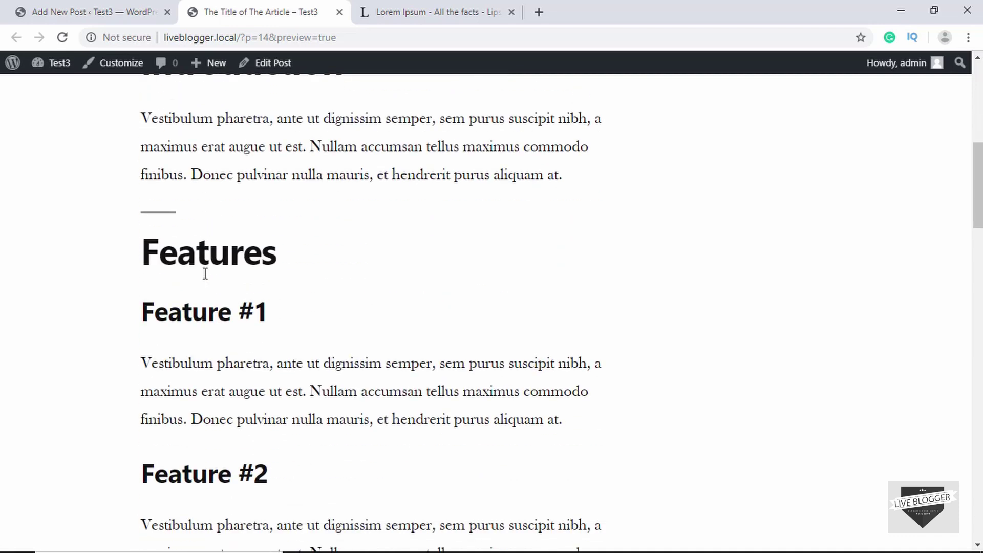
scroll(239, 245, down, 2)
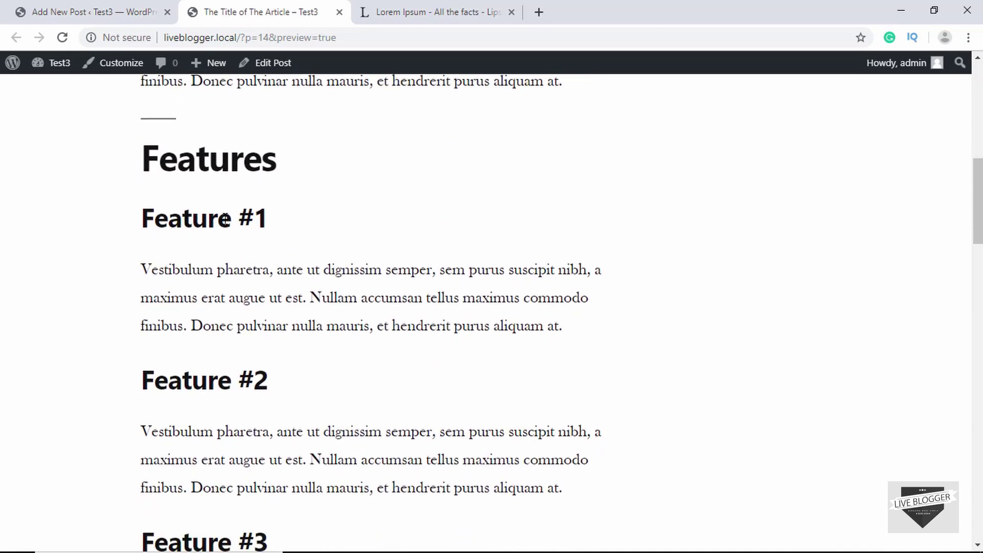
scroll(218, 245, down, 4)
scroll(215, 271, down, 5)
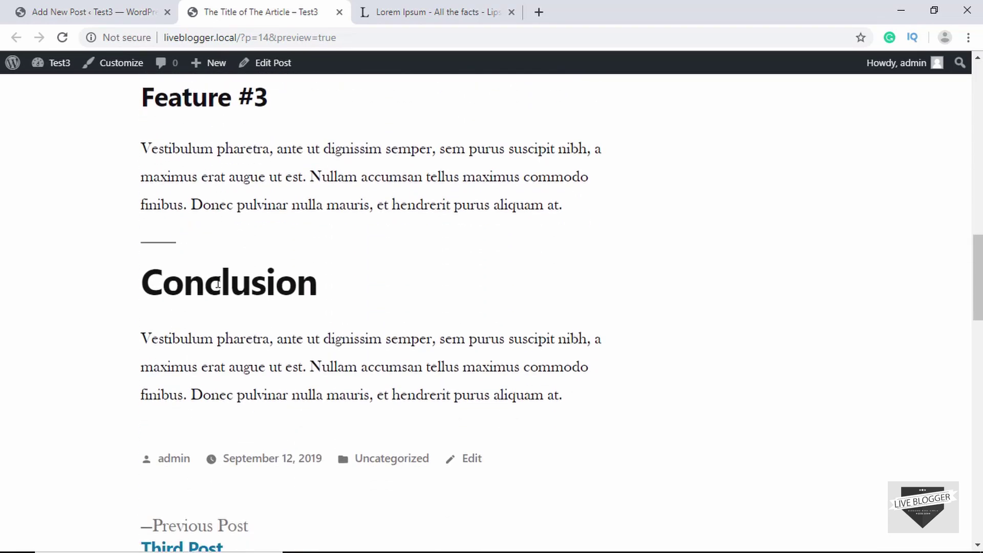
scroll(276, 275, up, 15)
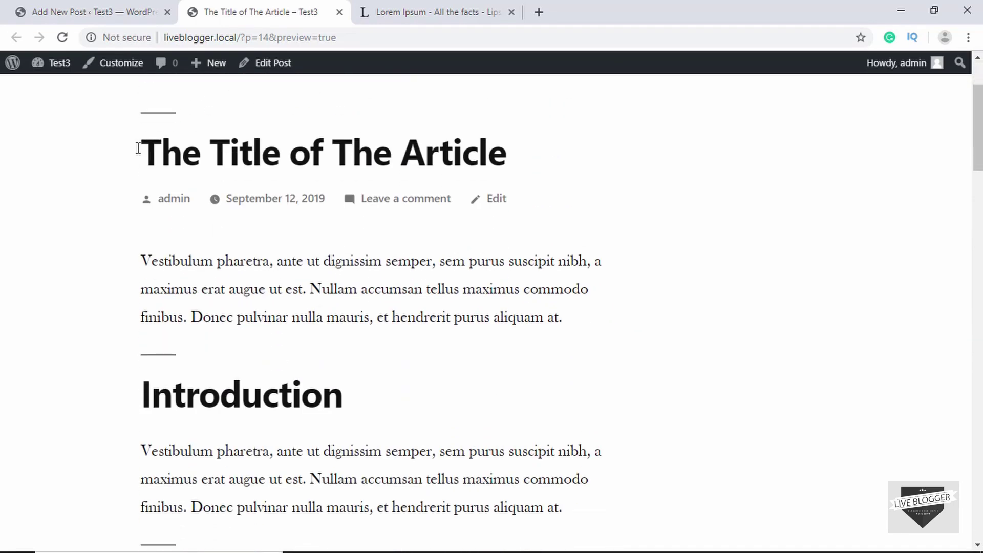
click(128, 12)
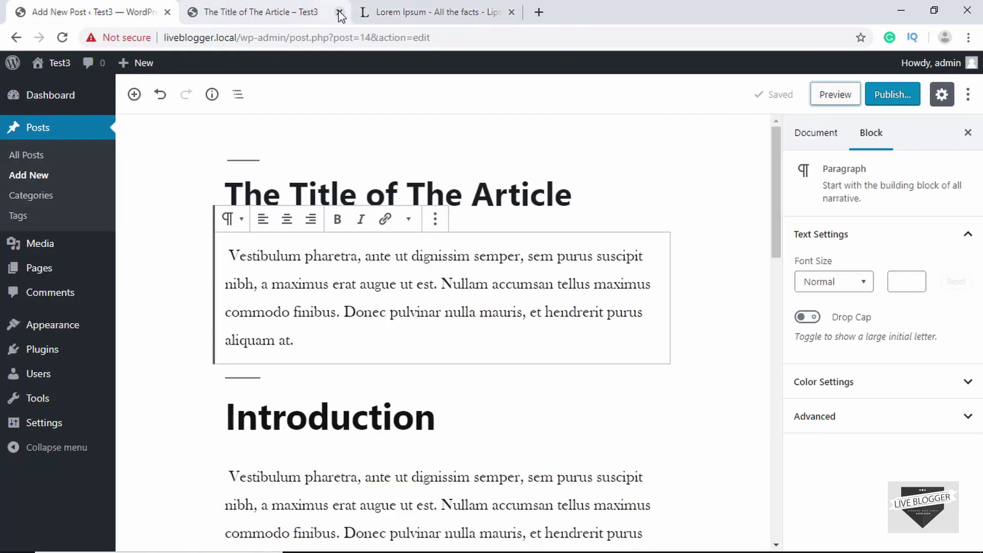
Close the preview, review the post's HTML block markup in the Code Editor, then exit it
click(340, 12)
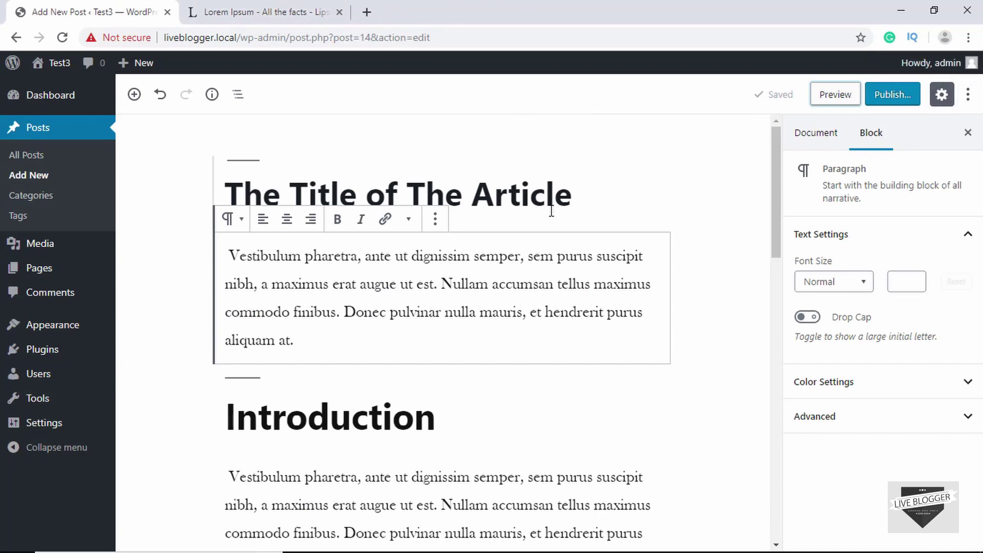
click(969, 96)
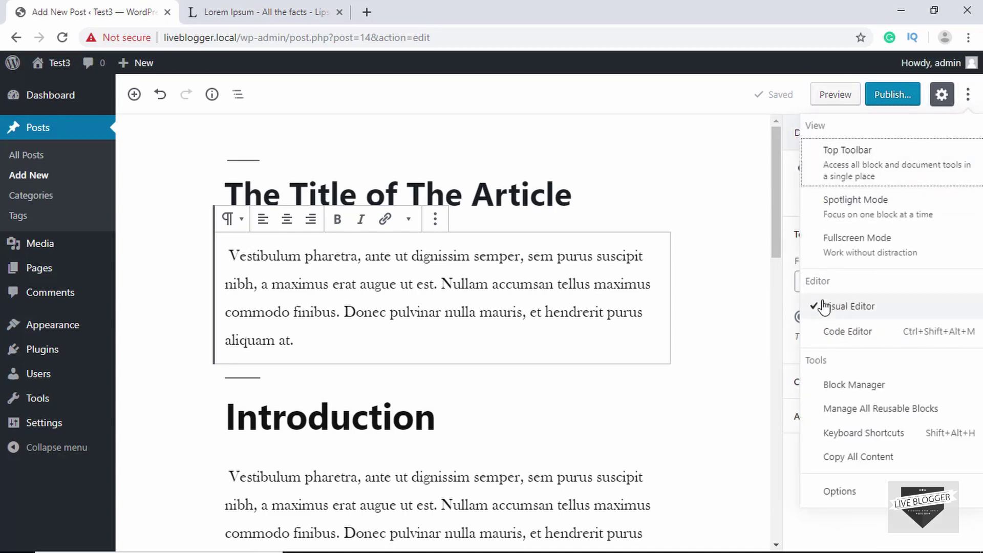
click(876, 338)
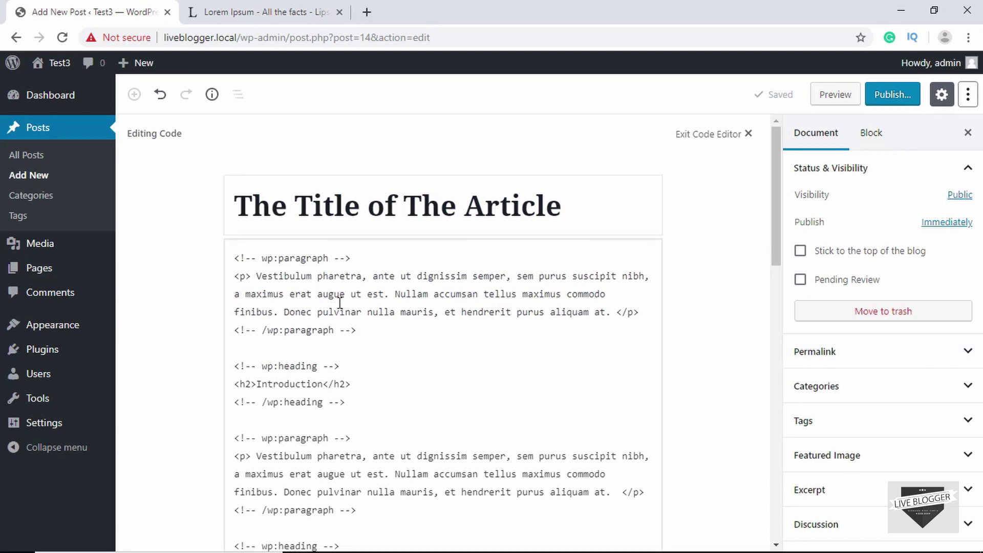
scroll(382, 349, down, 2)
scroll(382, 349, down, 1)
click(239, 270)
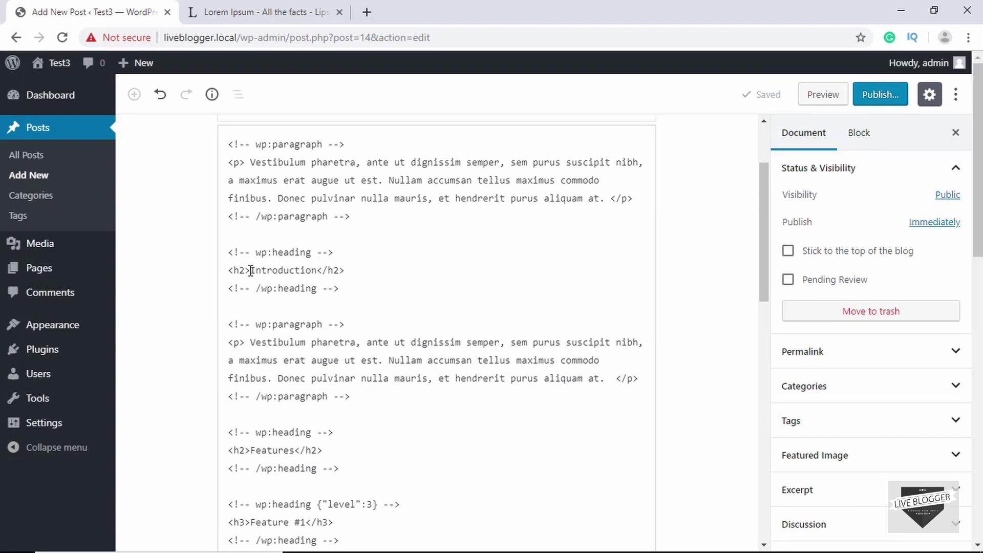
scroll(301, 283, down, 4)
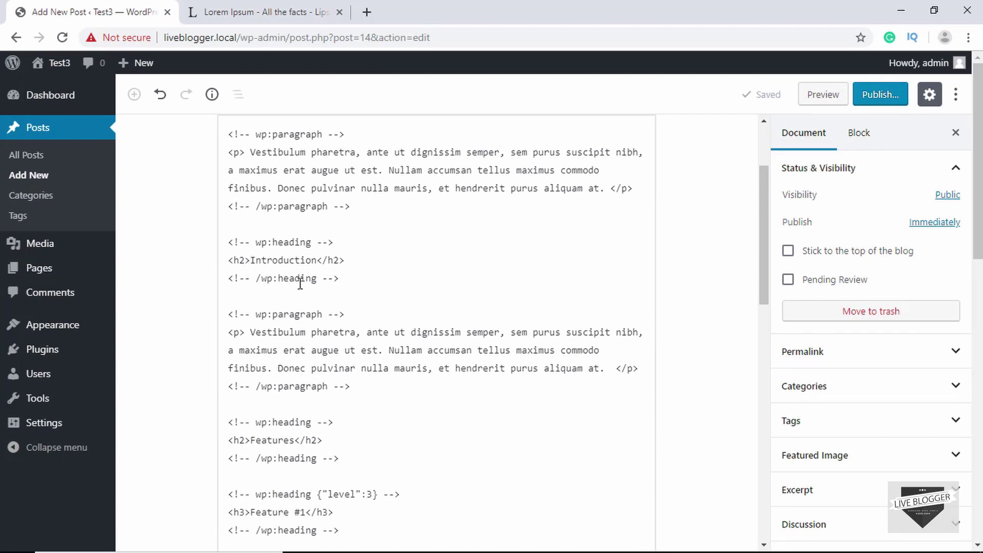
scroll(300, 283, down, 2)
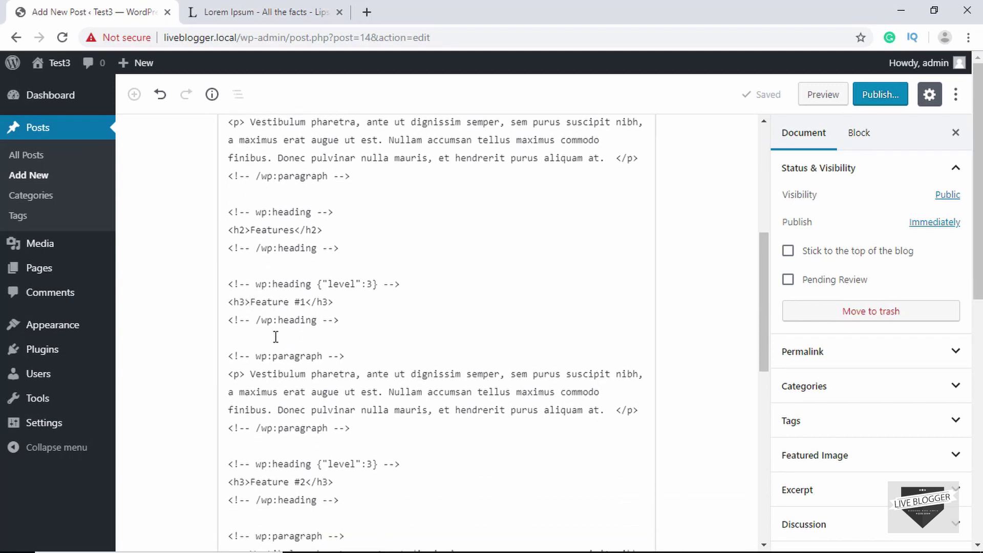
scroll(275, 336, down, 3)
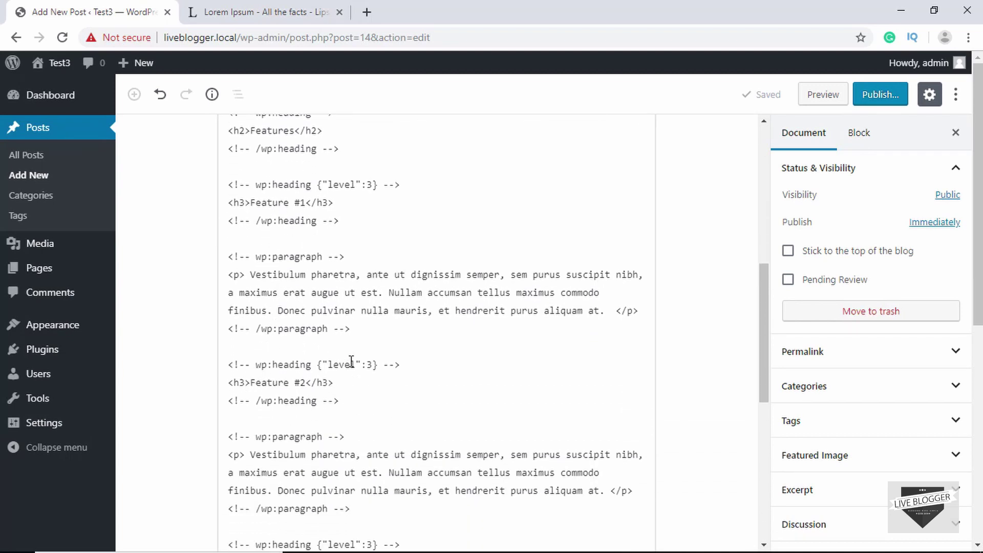
scroll(605, 268, up, 2)
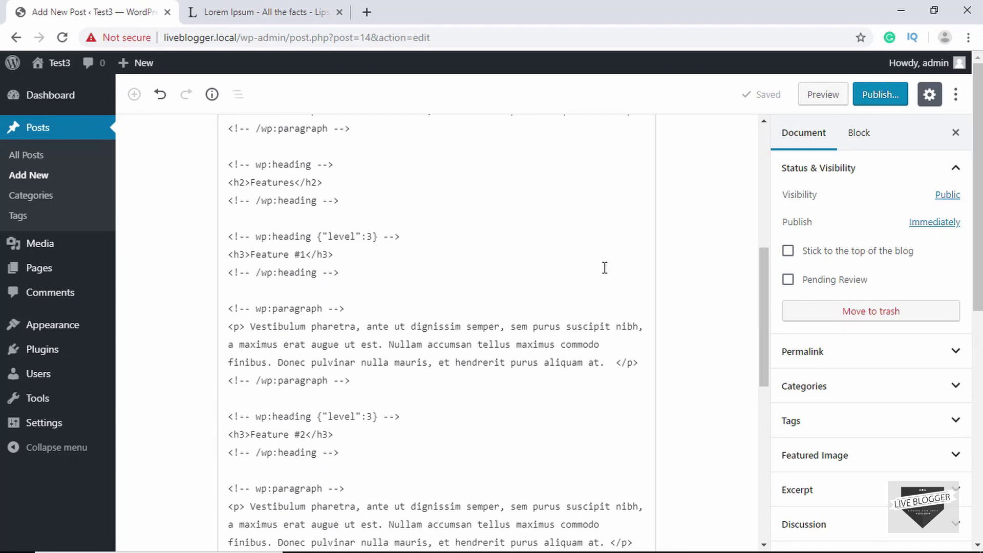
scroll(605, 268, up, 10)
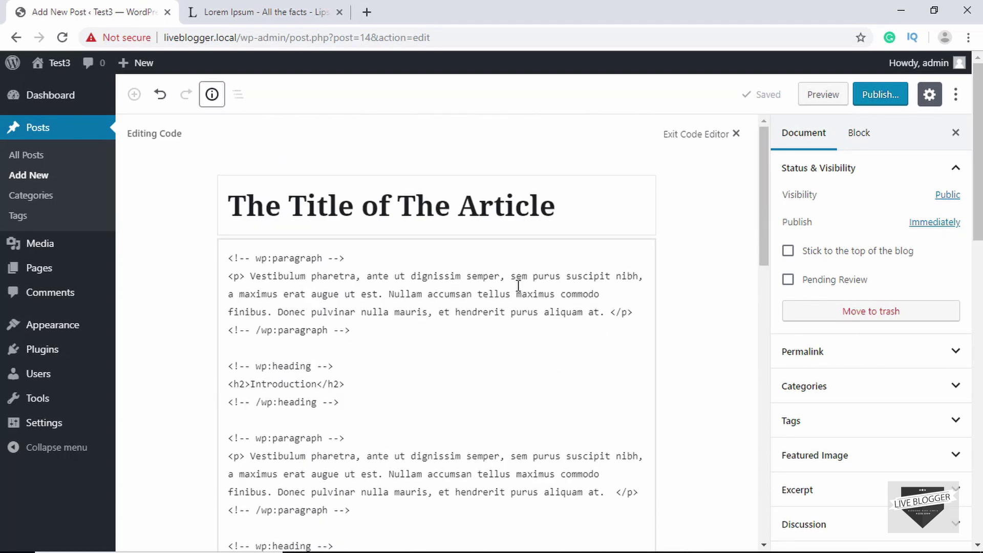
click(708, 144)
click(708, 145)
click(342, 279)
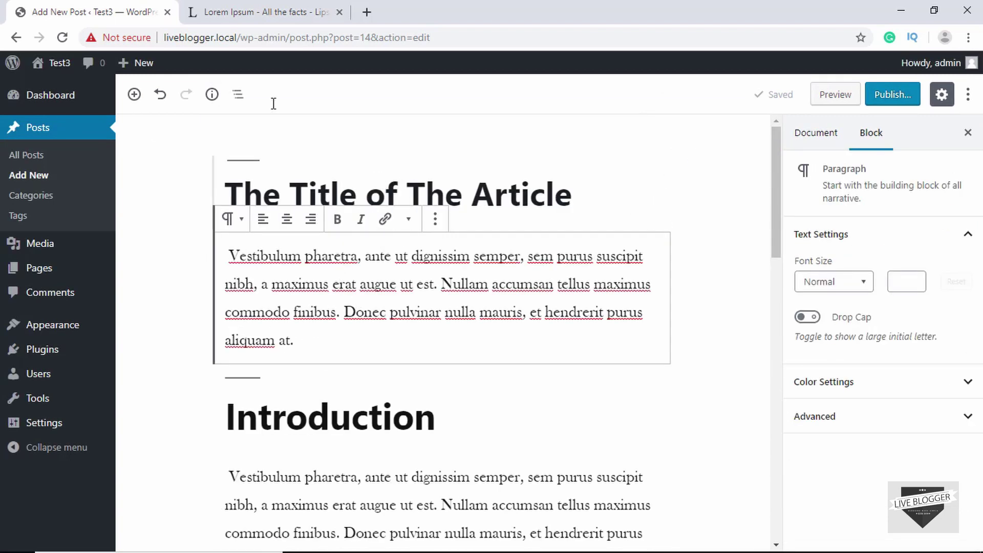
click(212, 96)
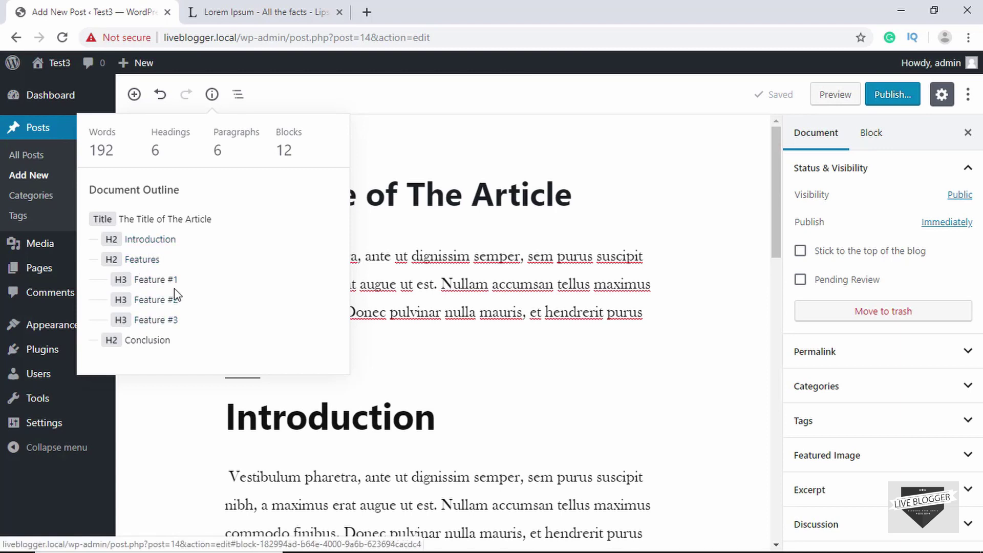
click(162, 302)
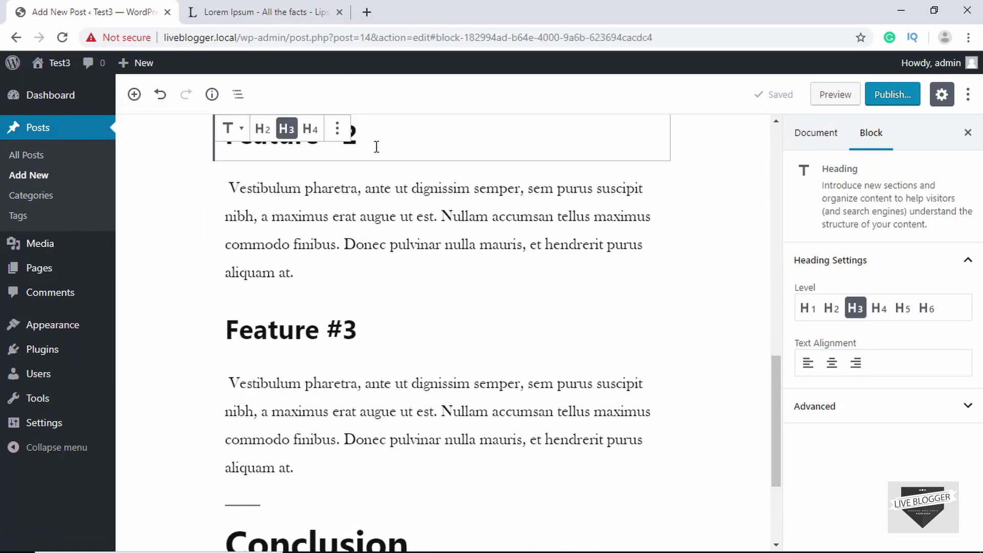
scroll(382, 180, up, 1)
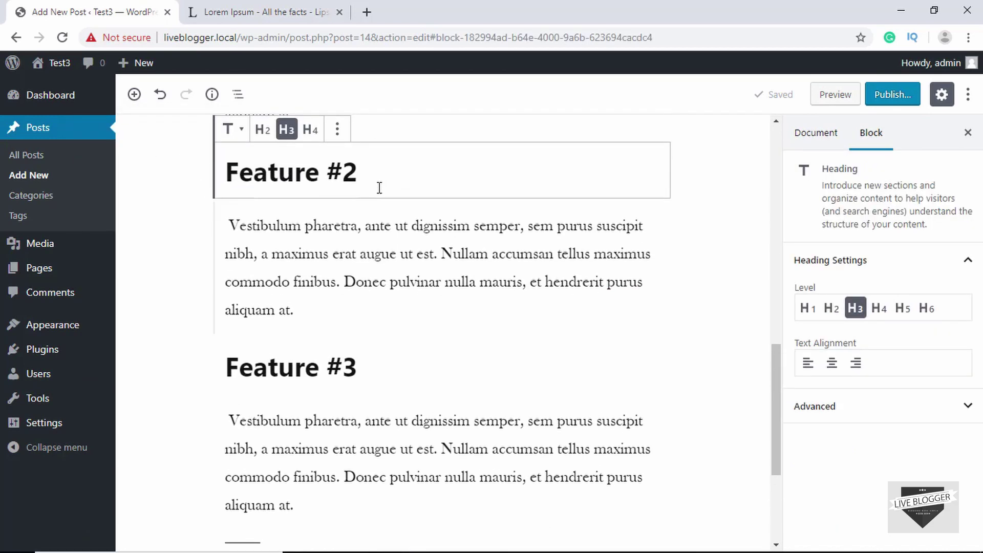
click(390, 182)
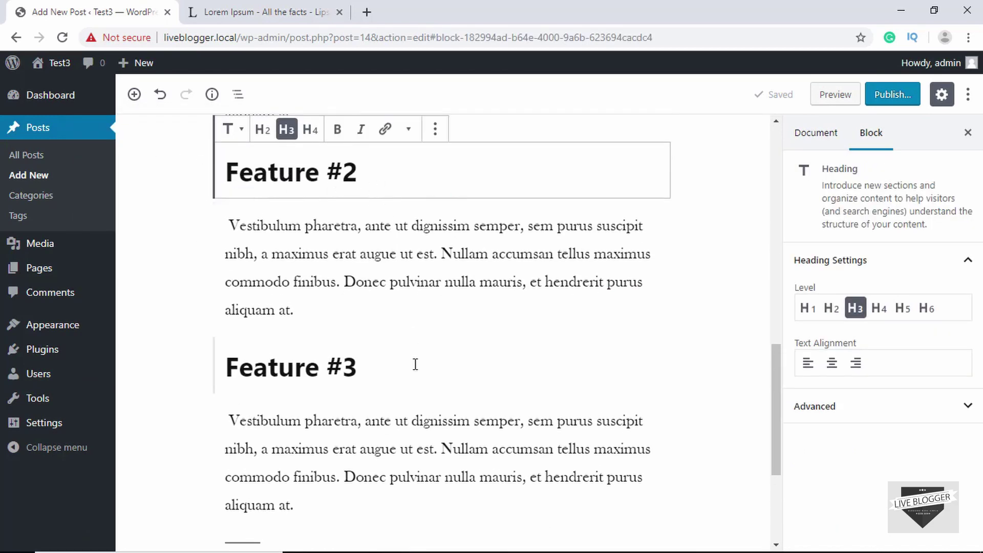
scroll(414, 364, up, 15)
click(251, 331)
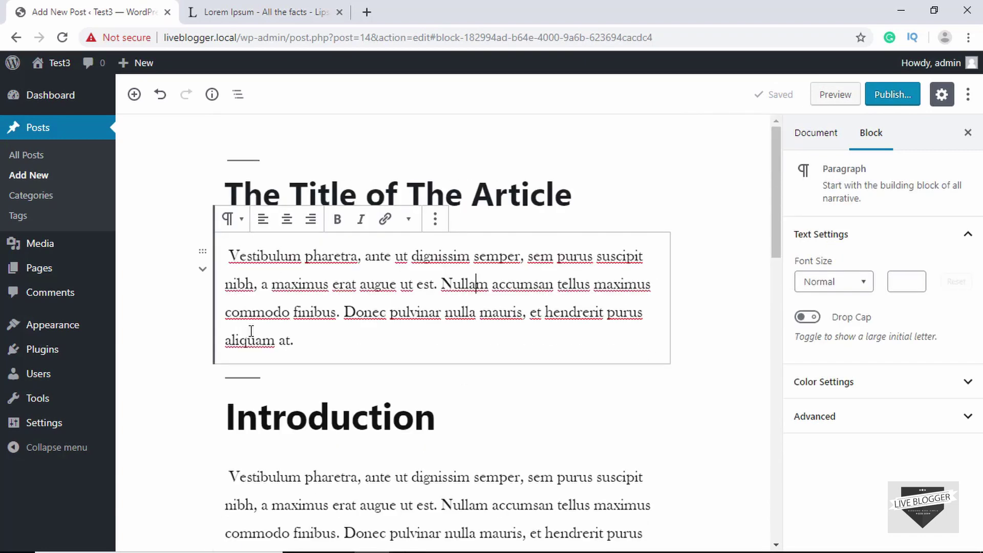